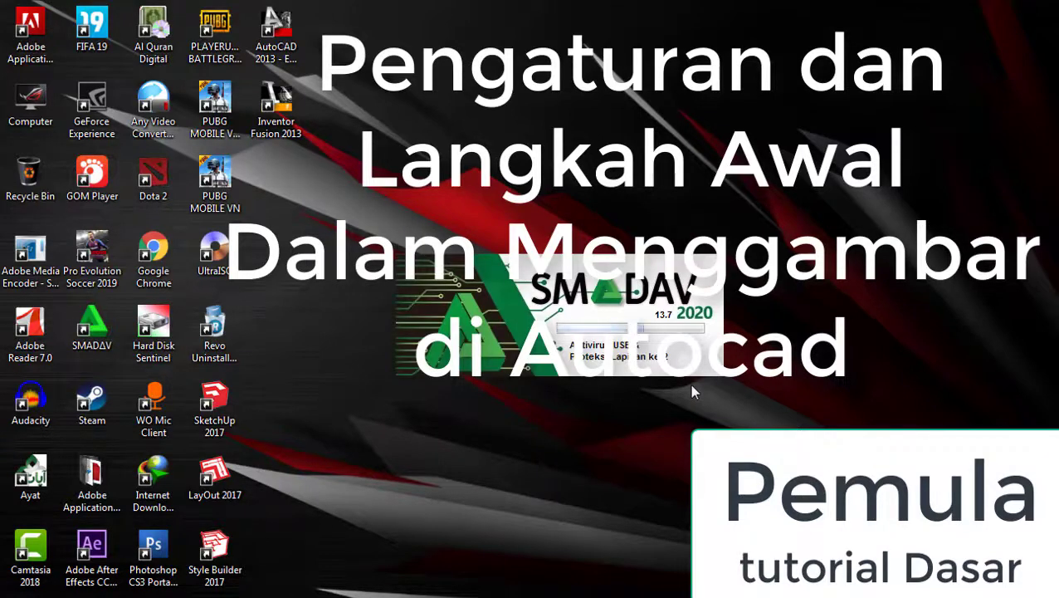
Launch AutoCAD 2013 from the desktop and close the Welcome screen to reveal blank Drawing1.
right_click(451, 129)
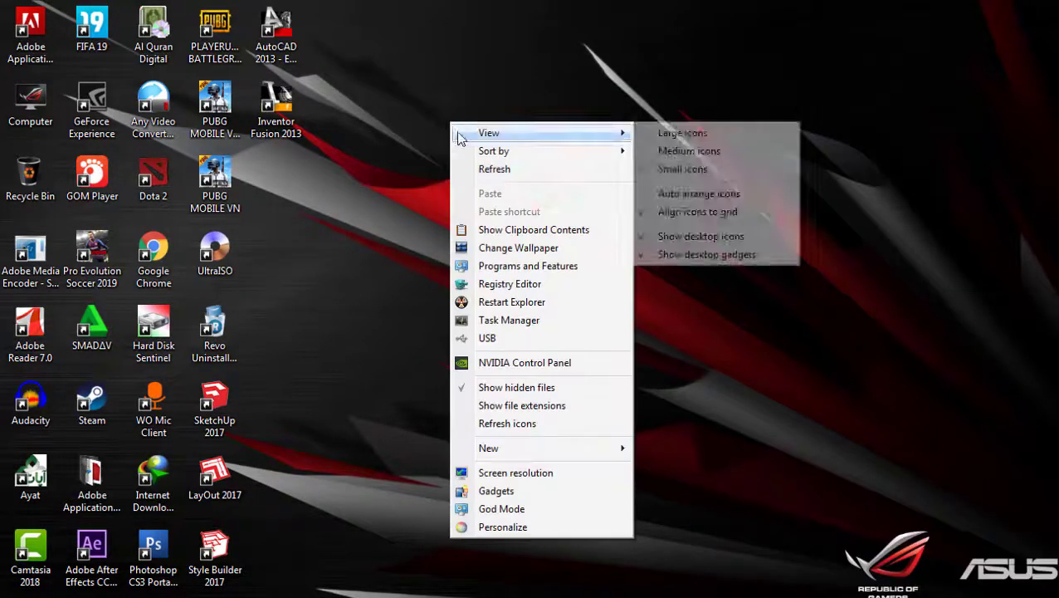
click(487, 168)
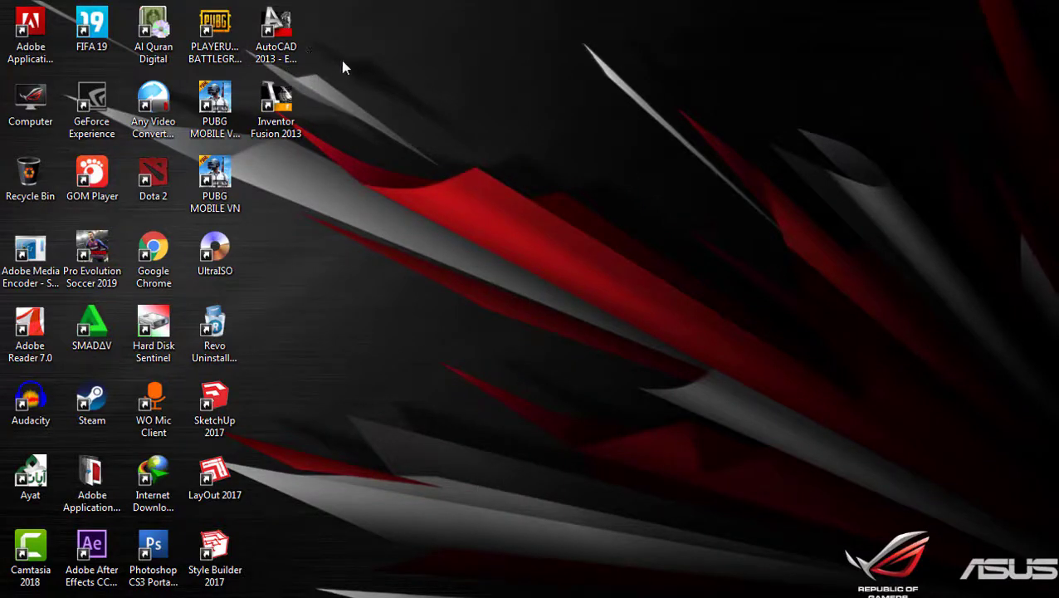
double_click(282, 58)
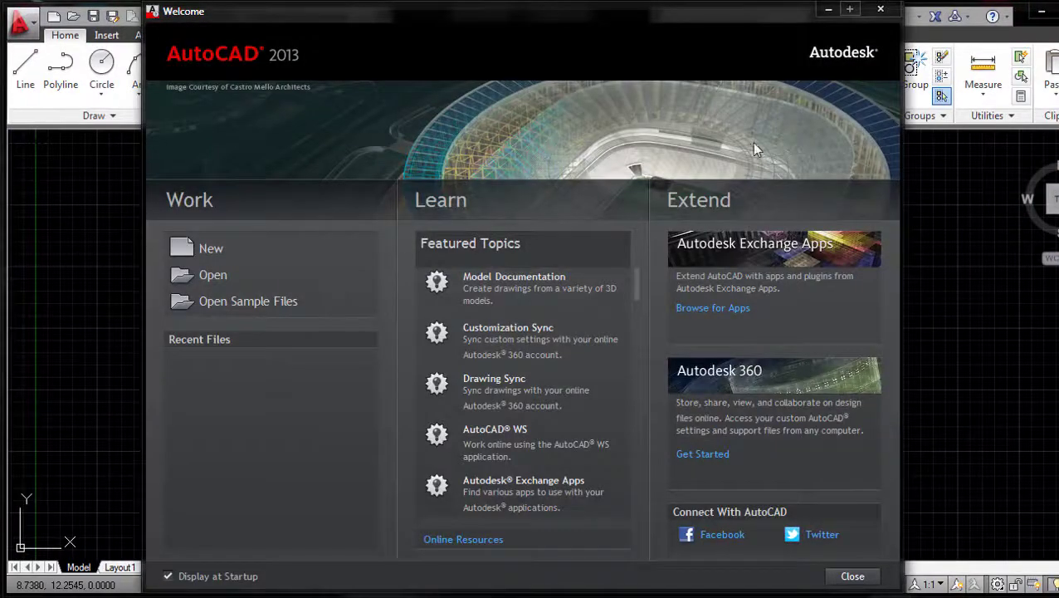
drag(704, 18, 619, 22)
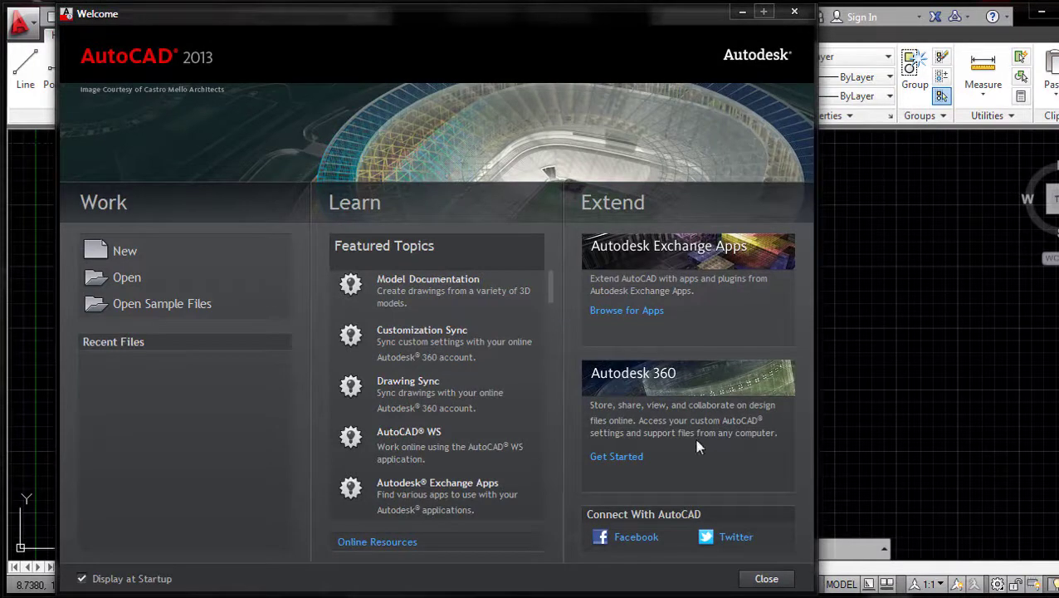
click(766, 578)
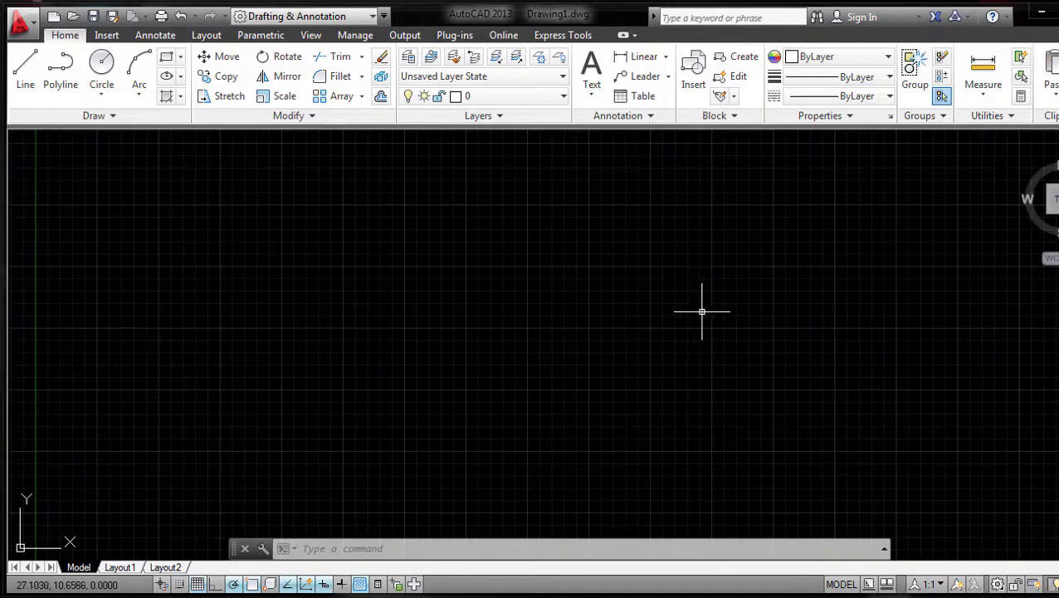
Open the Options dialog on its Display tab from the drawing area's shortcut menu.
right_click(326, 249)
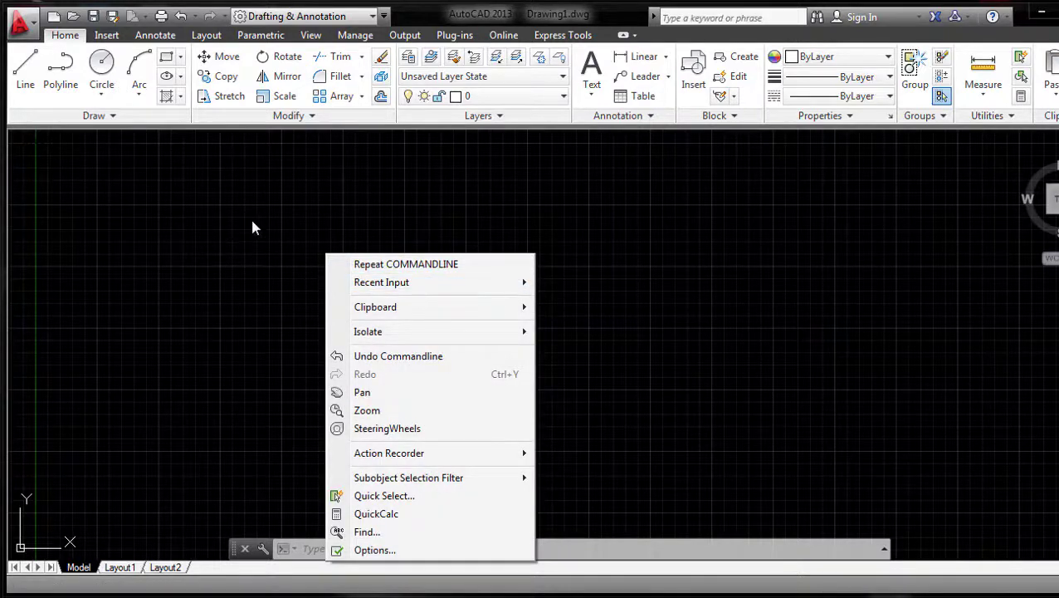
right_click(202, 217)
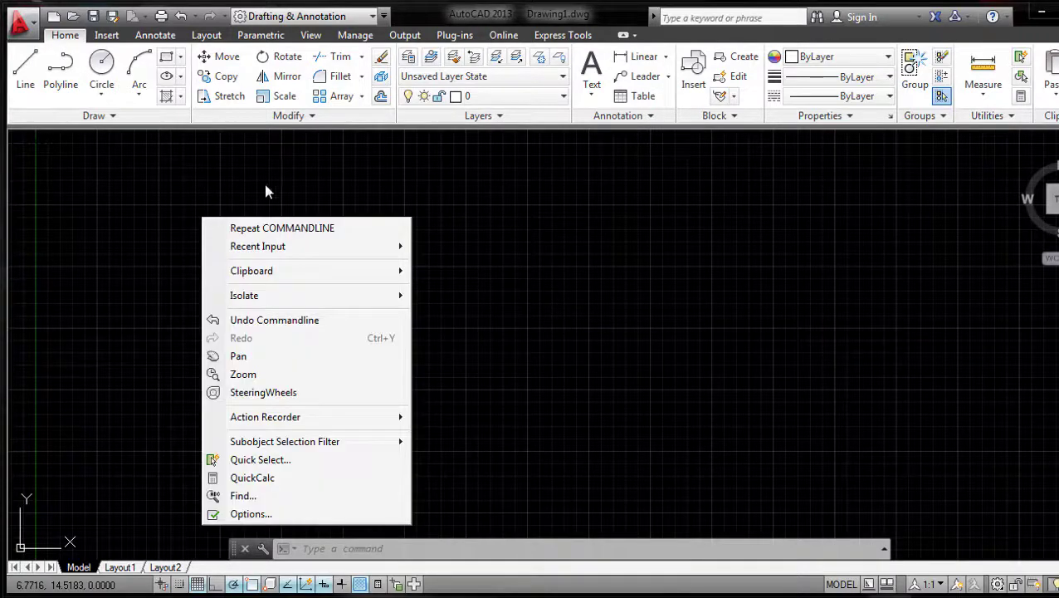
right_click(158, 154)
right_click(36, 143)
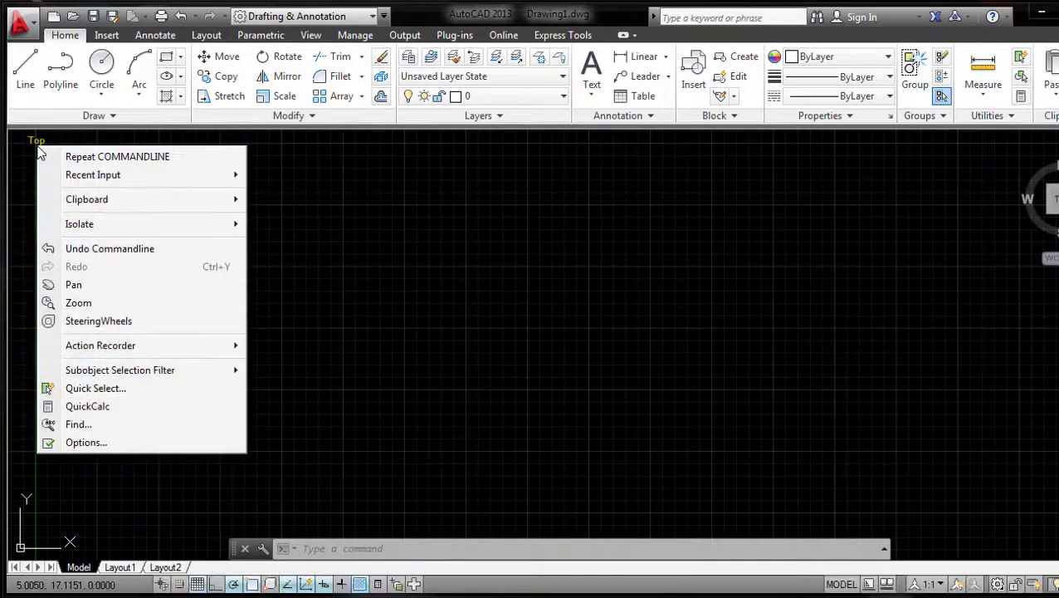
right_click(774, 228)
right_click(774, 231)
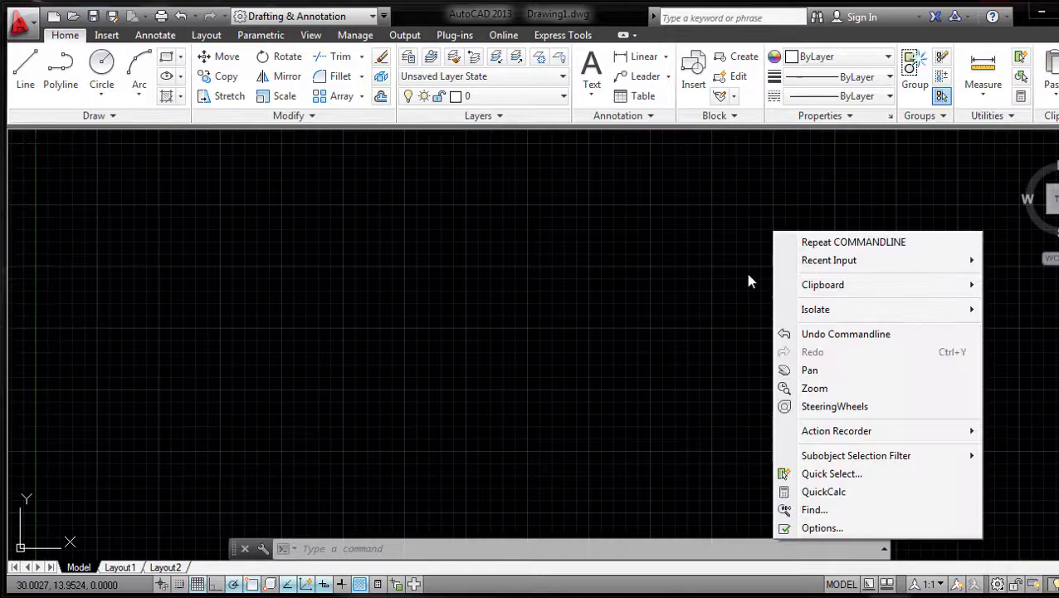
click(698, 347)
right_click(697, 343)
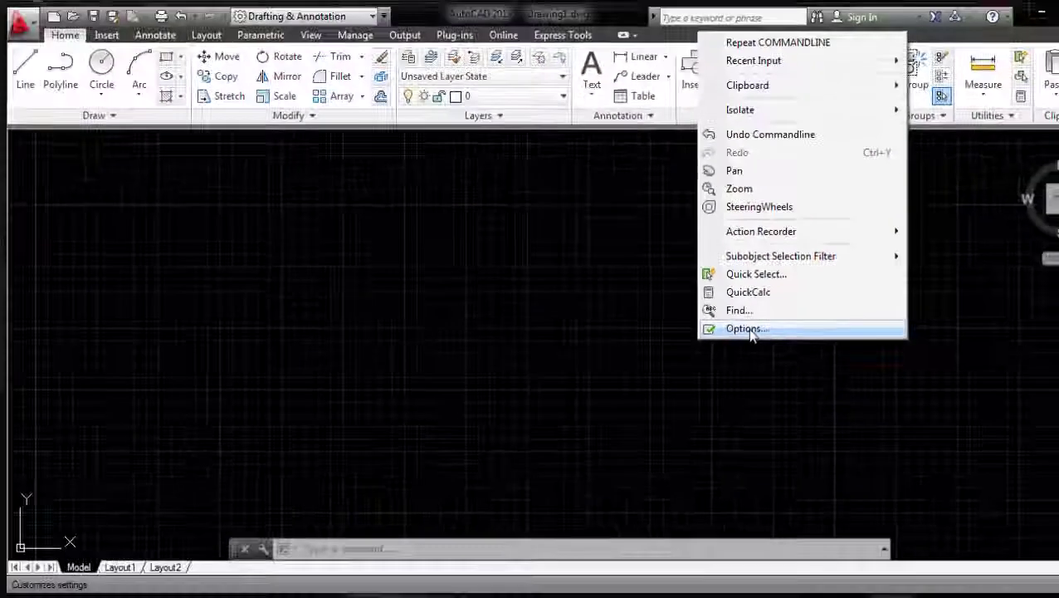
click(749, 335)
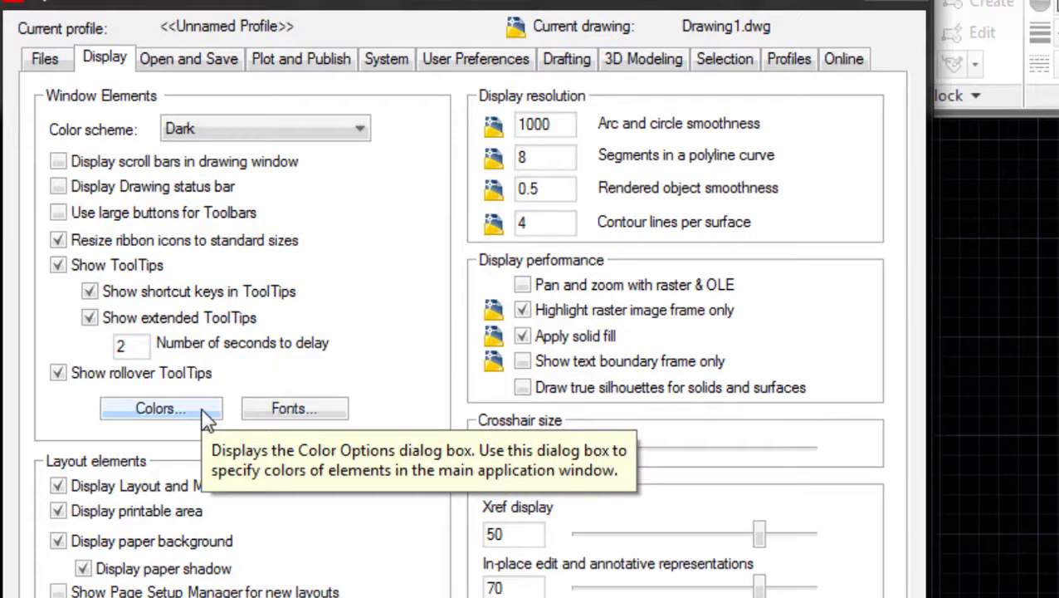
Set the 2D model space uniform background colour to White, then close Options.
click(202, 411)
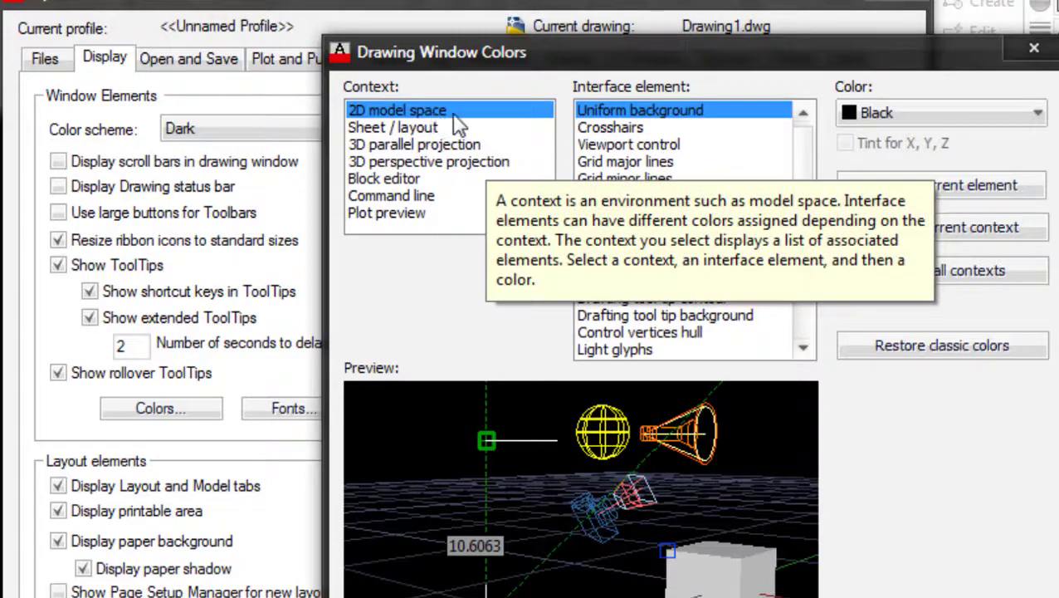
click(872, 113)
click(872, 264)
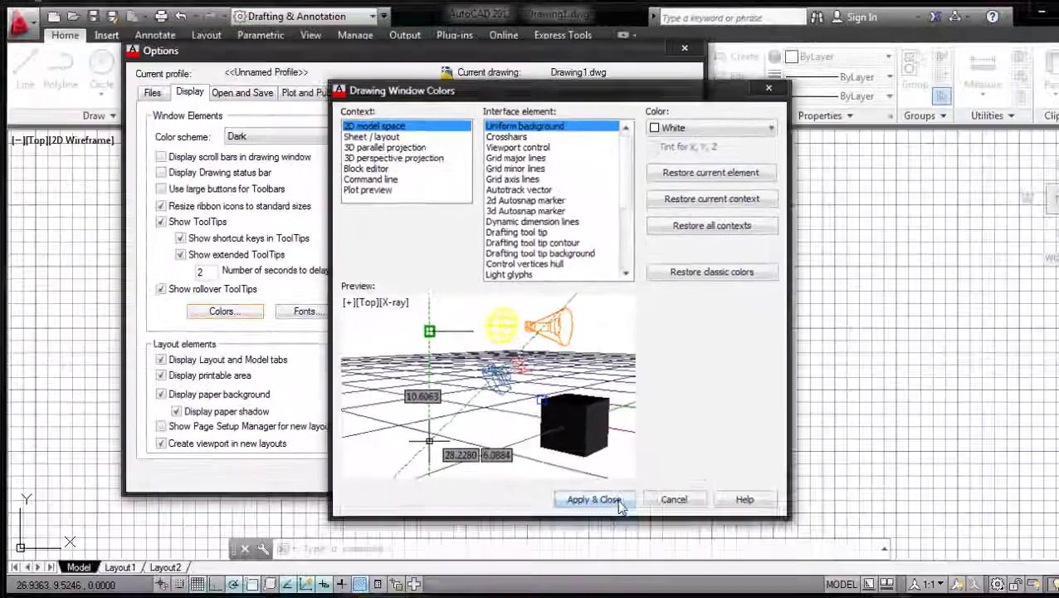
click(596, 498)
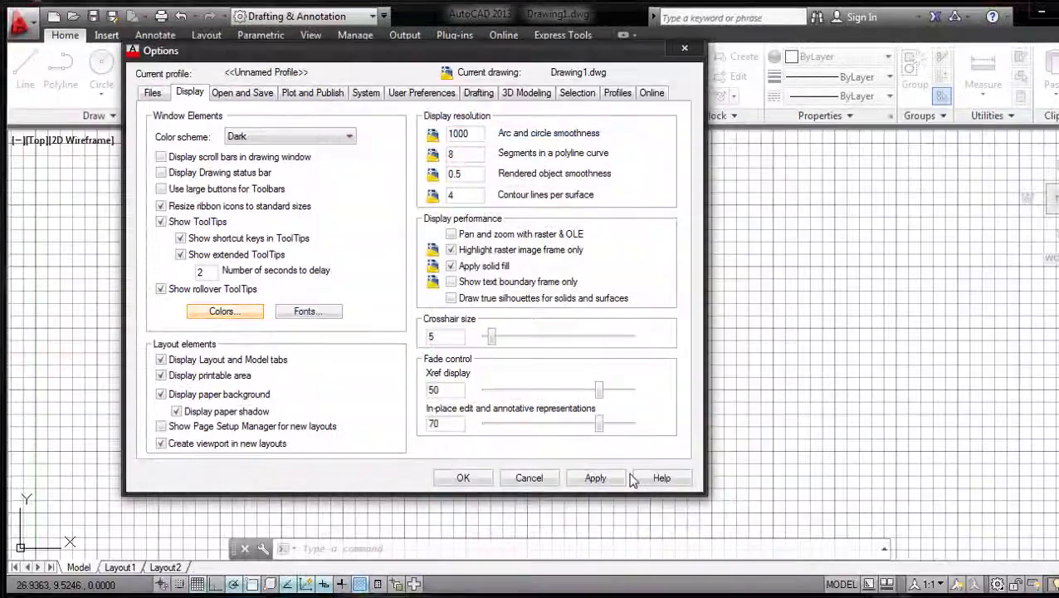
mouse_move(516, 57)
mouse_down()
mouse_move(934, 541)
mouse_move(451, 252)
mouse_up()
key(Return)
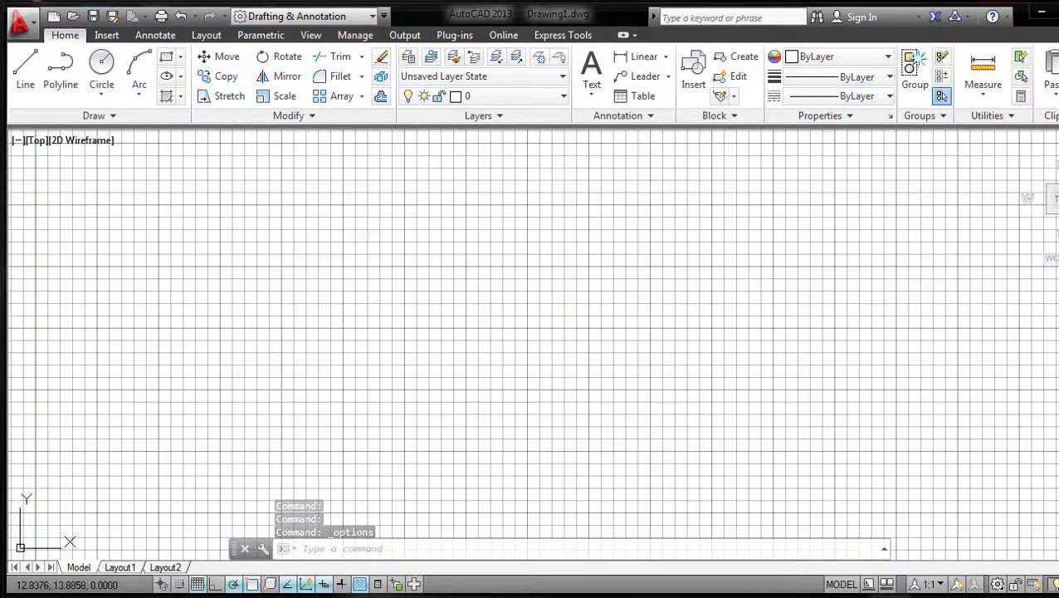
Change the 2D model space uniform background colour back to Black through Options.
right_click(348, 230)
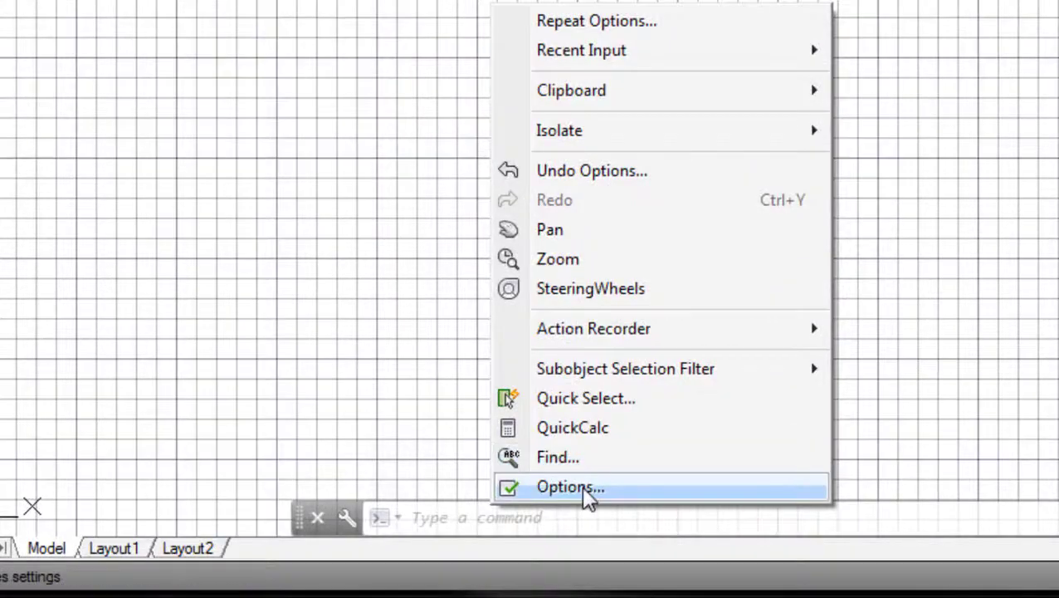
click(581, 488)
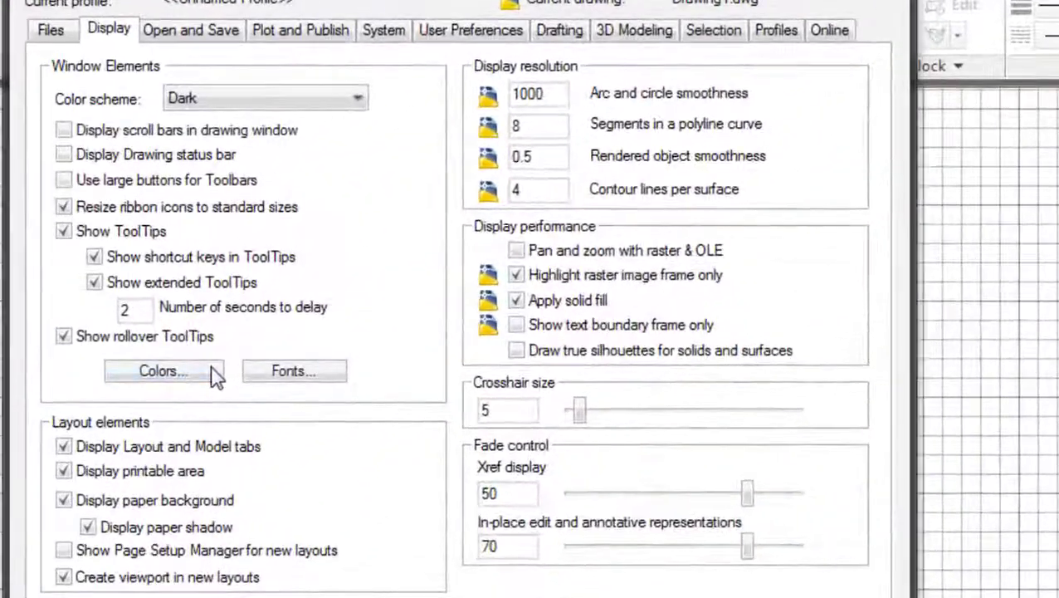
click(214, 375)
click(910, 86)
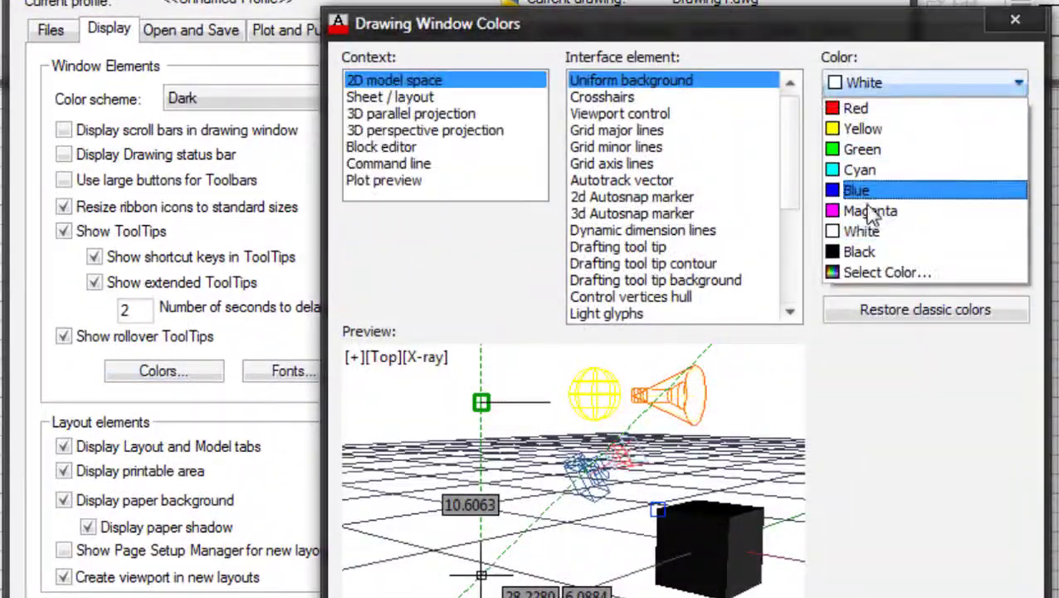
click(868, 252)
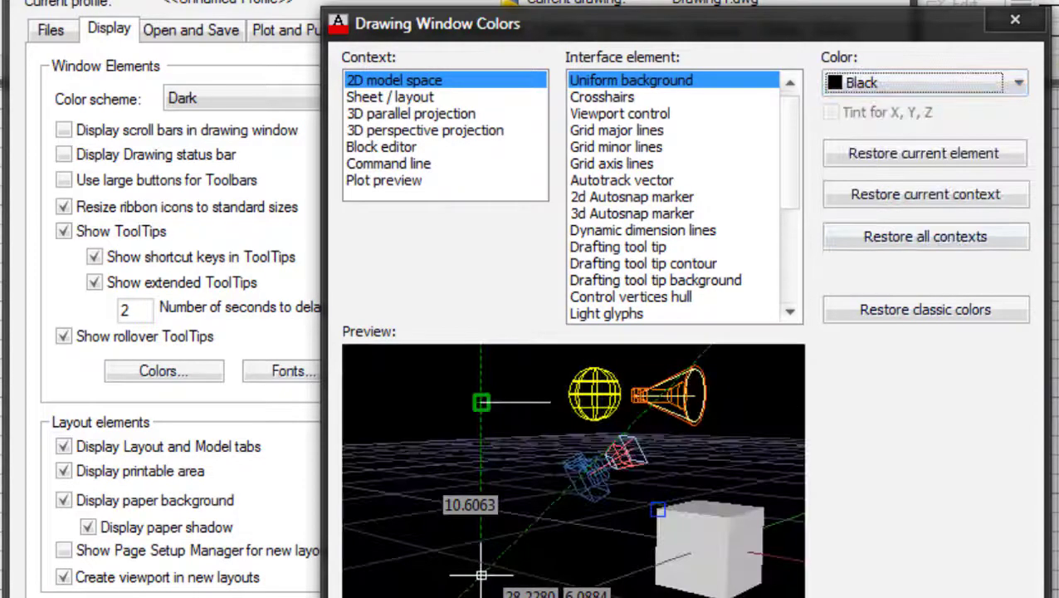
key(Return)
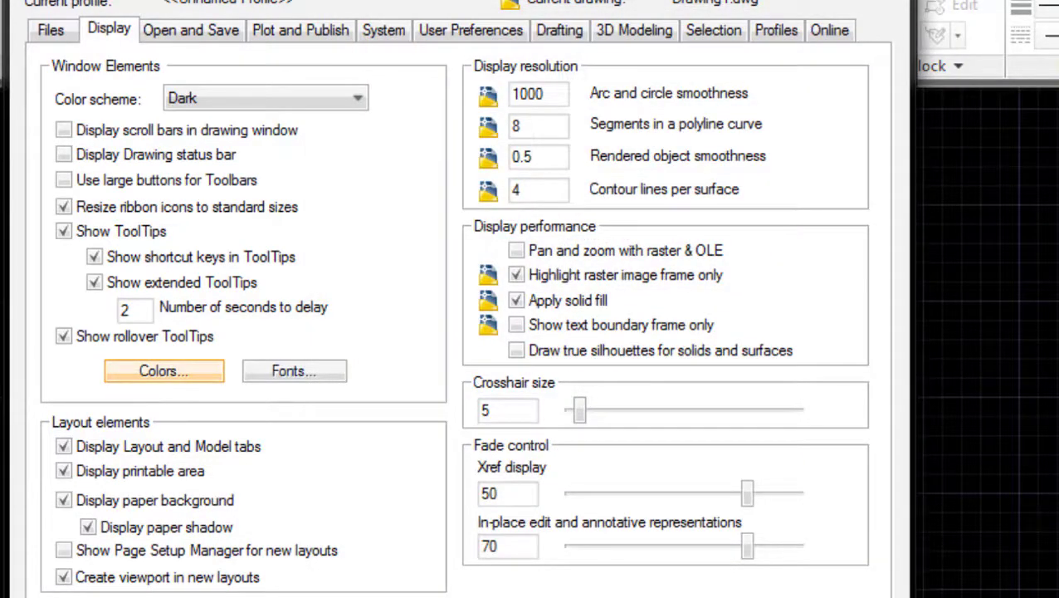
key(Return)
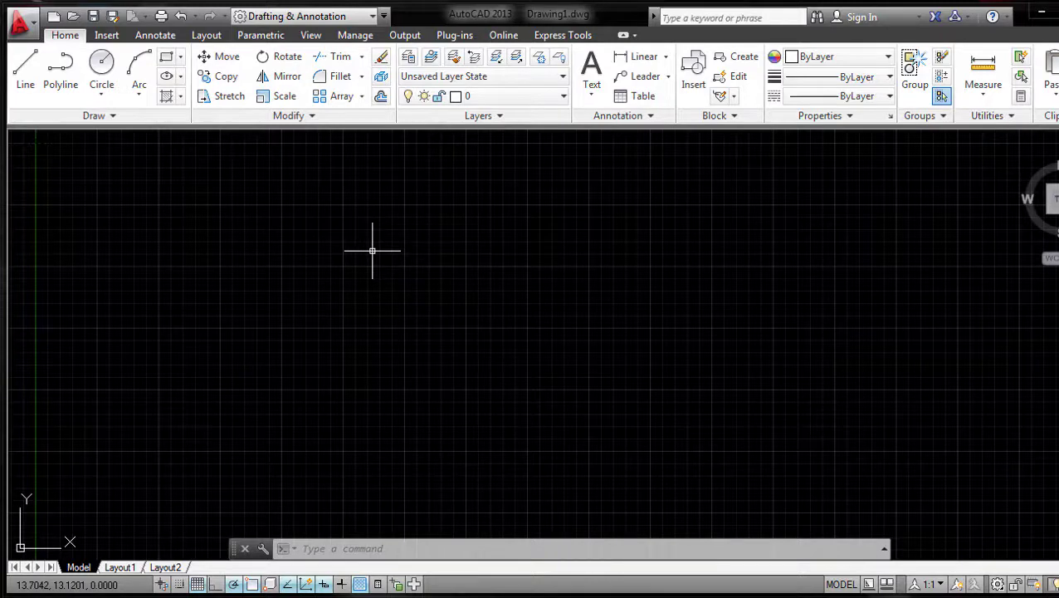
In User Preferences, set Source content units and Target drawing units both to Millimeters.
right_click(289, 241)
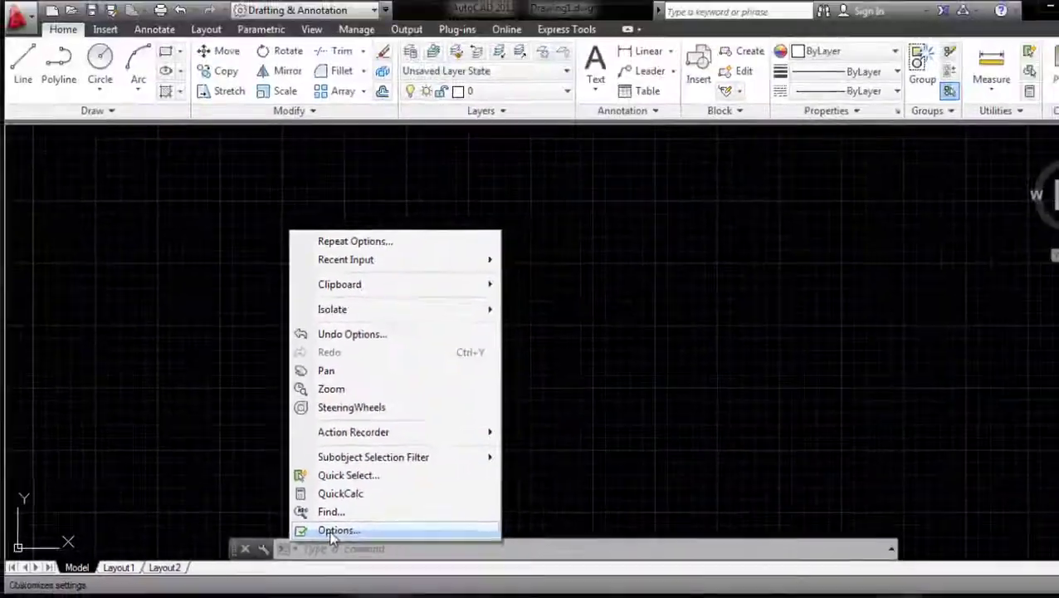
click(397, 517)
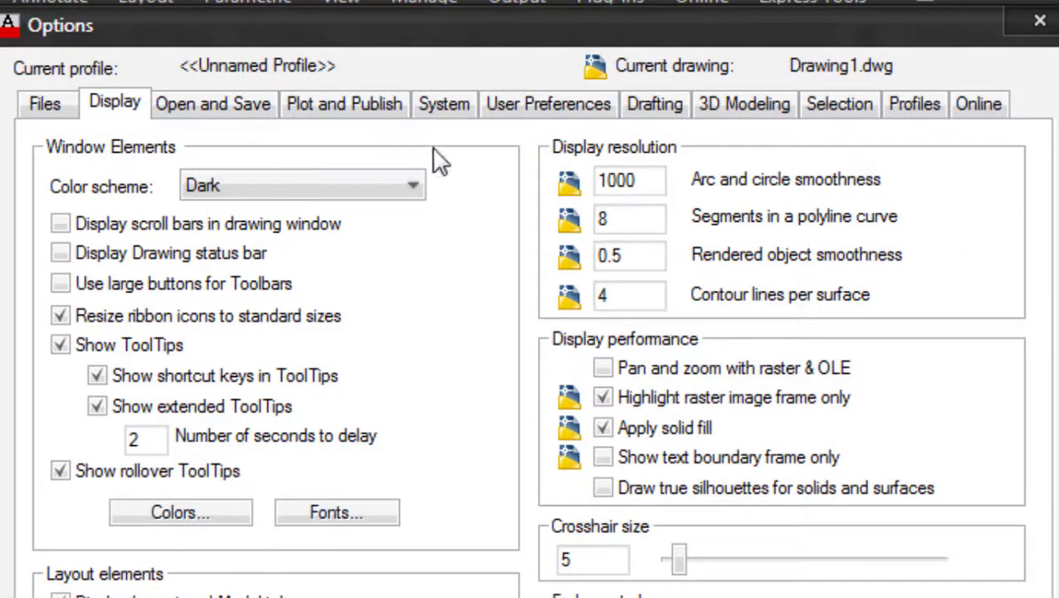
click(547, 107)
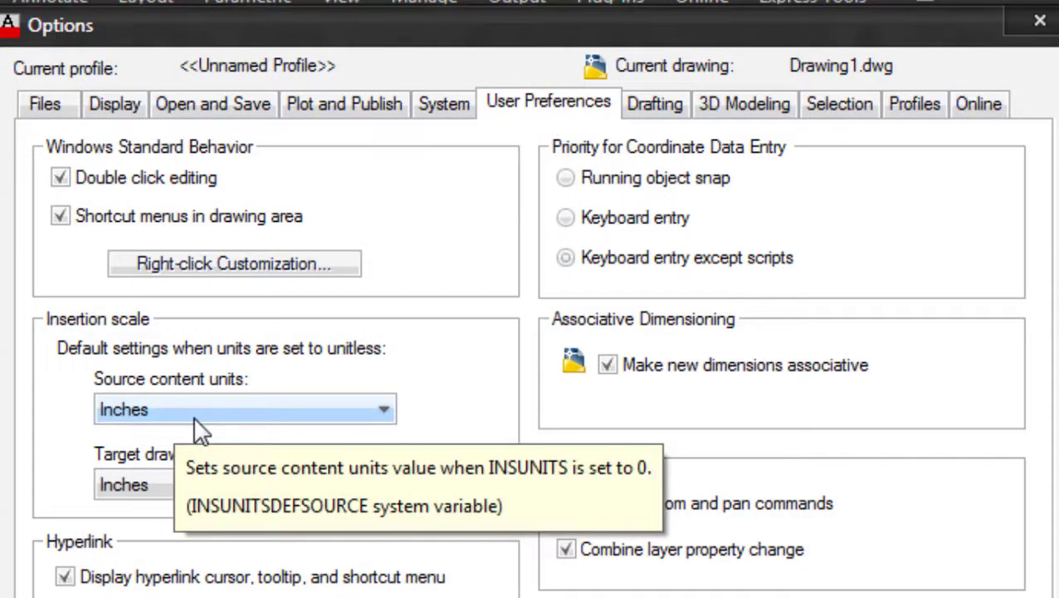
click(363, 412)
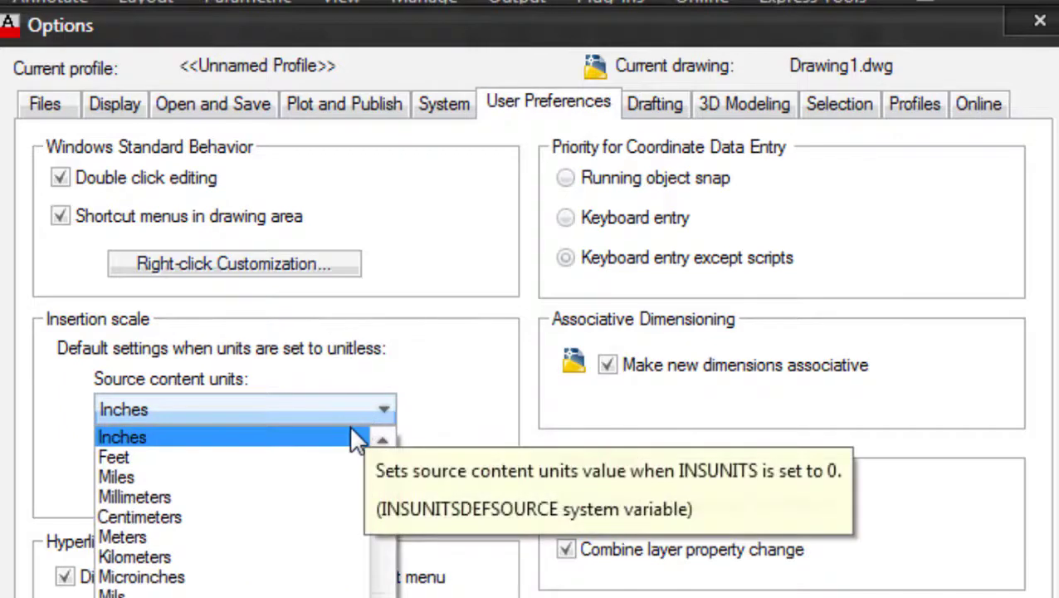
click(223, 503)
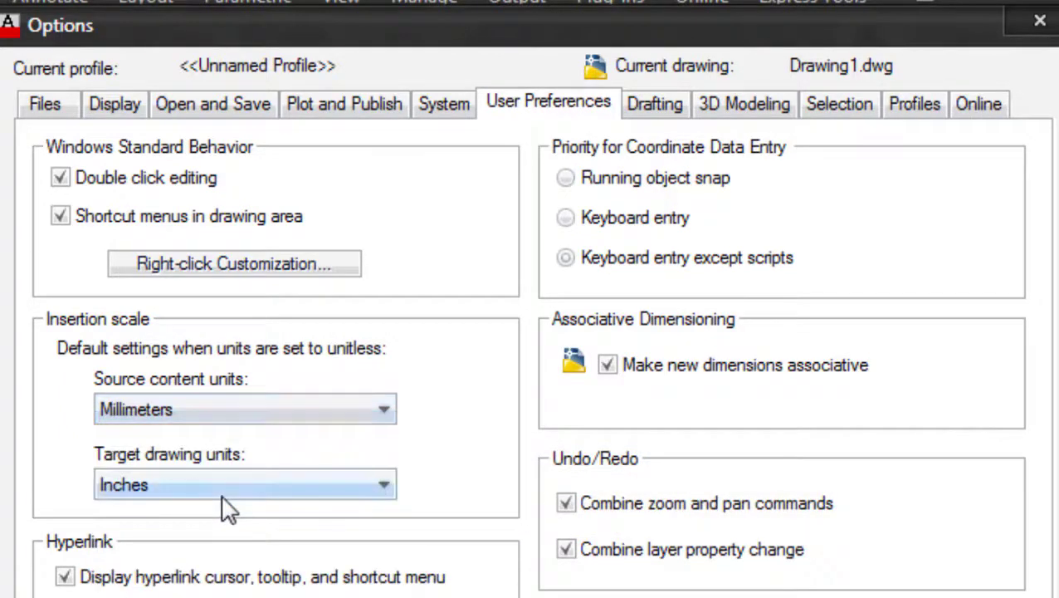
click(336, 491)
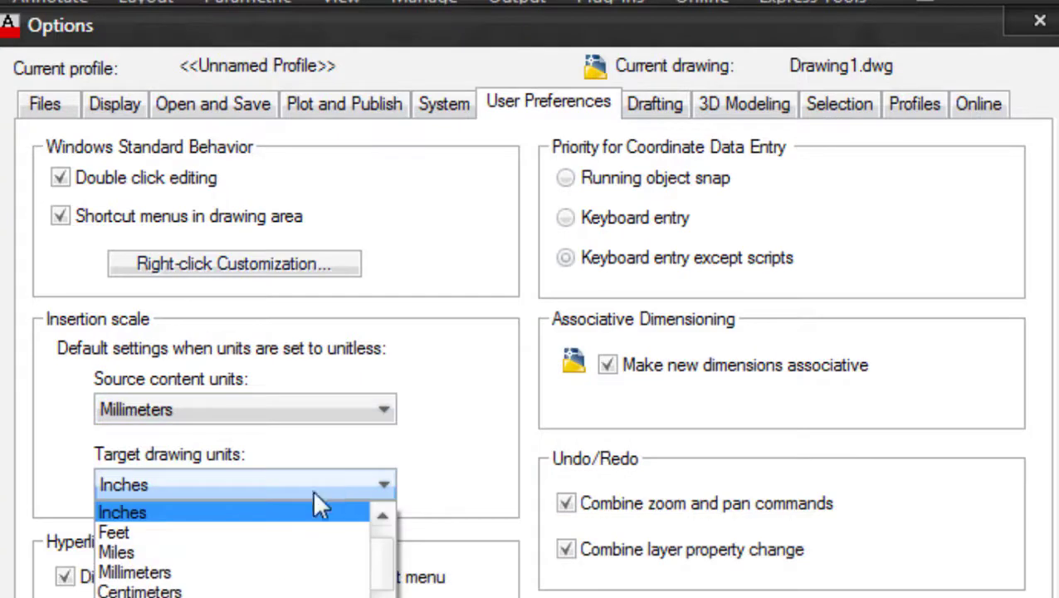
click(274, 573)
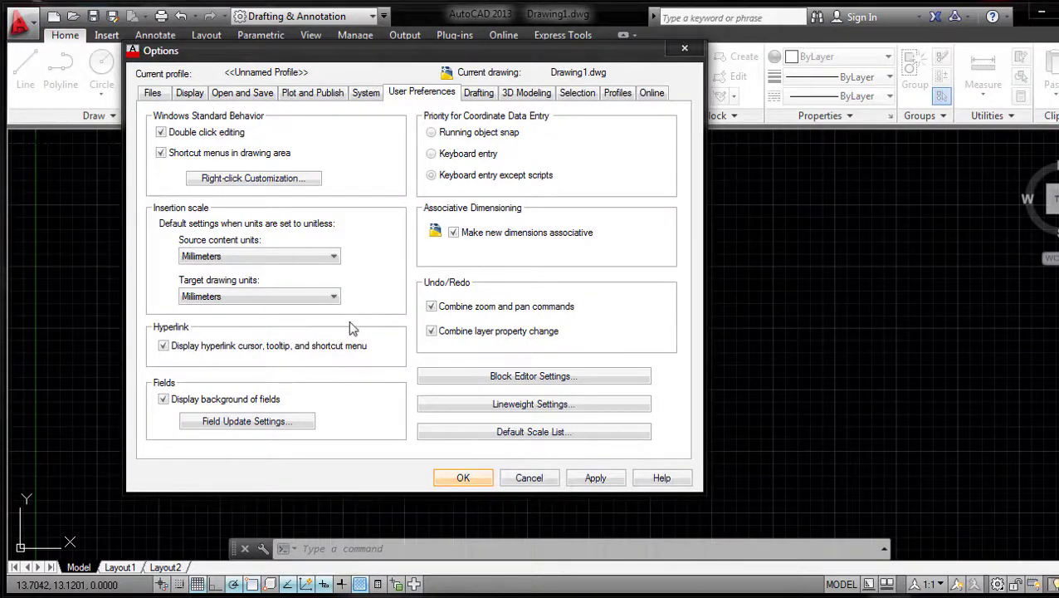
key(Return)
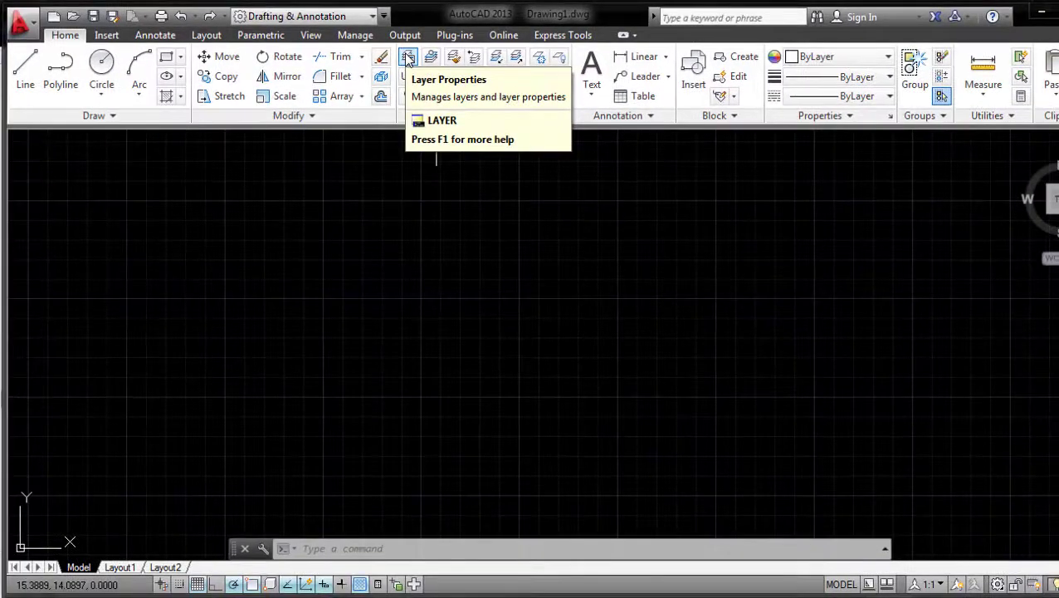
Delete the old dinding and Kusen layers in Layer Properties Manager.
click(407, 58)
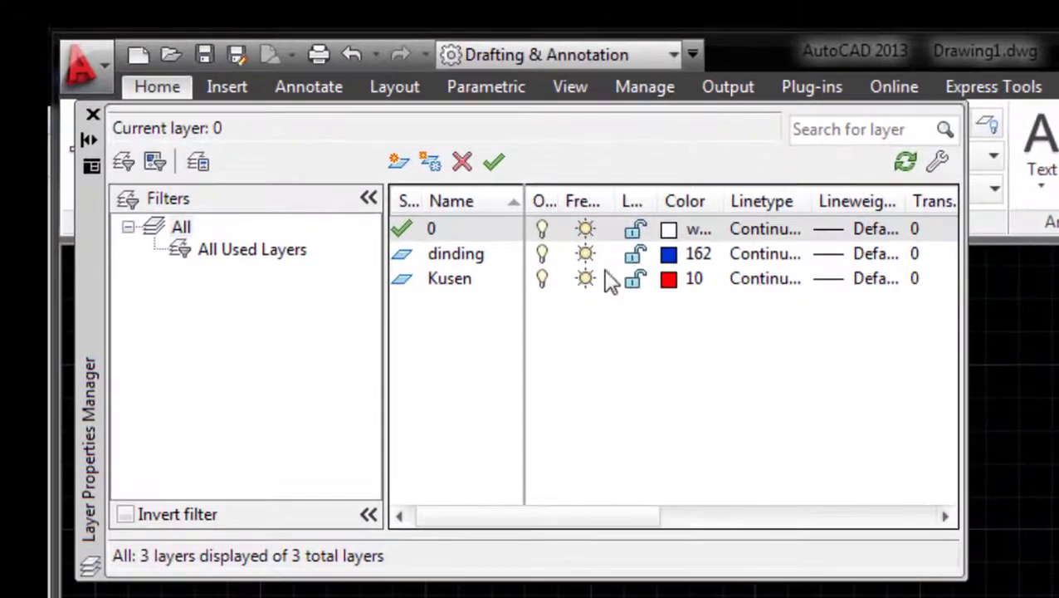
click(459, 280)
click(455, 257)
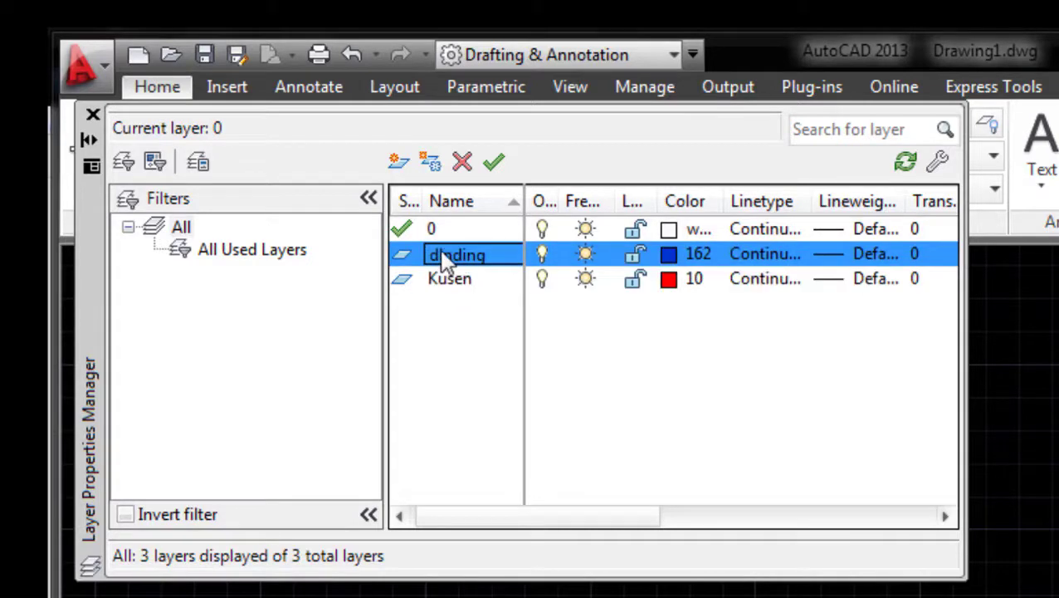
right_click(444, 259)
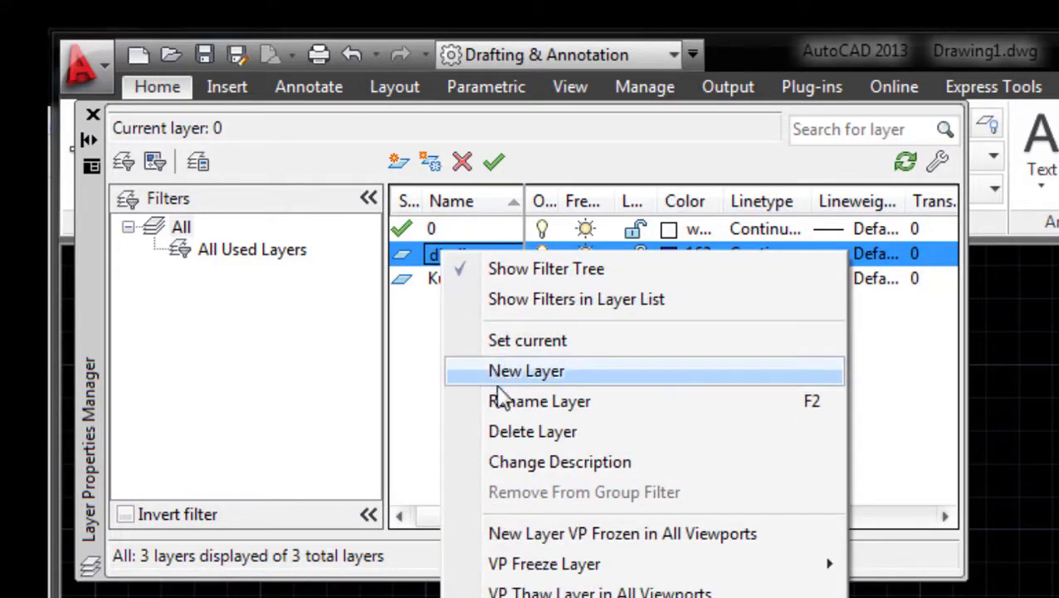
click(492, 433)
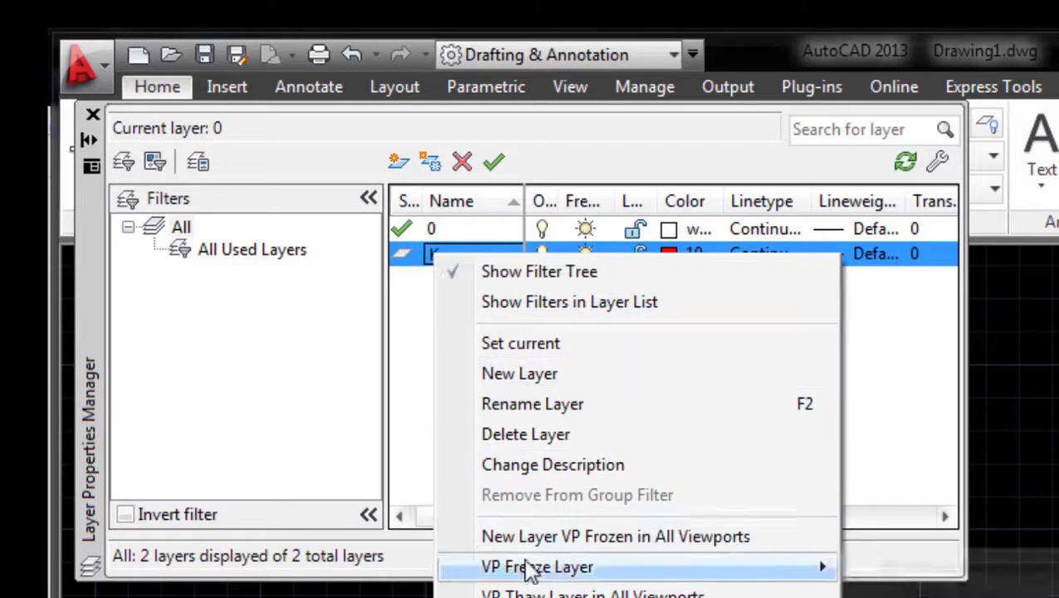
click(544, 436)
right_click(440, 300)
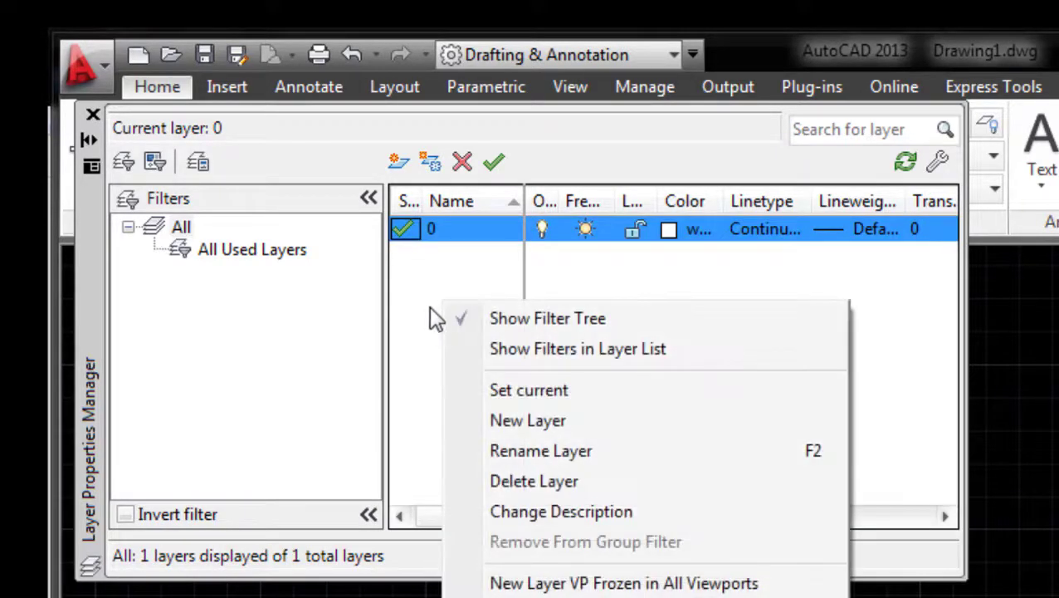
click(424, 266)
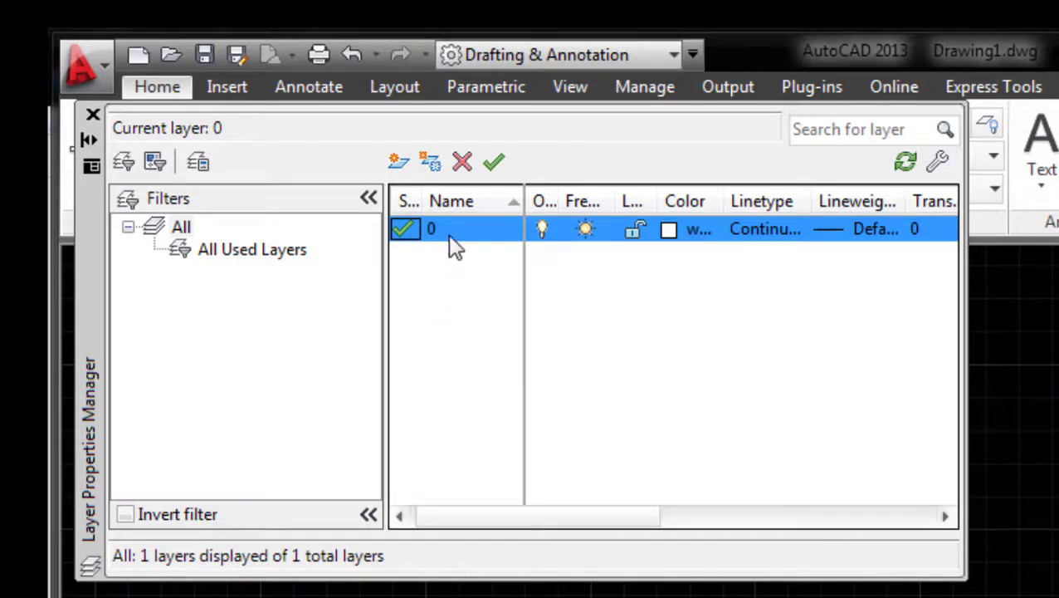
Create a new layer named dinding in red colour 10, Continuous linetype, Default lineweight.
click(398, 162)
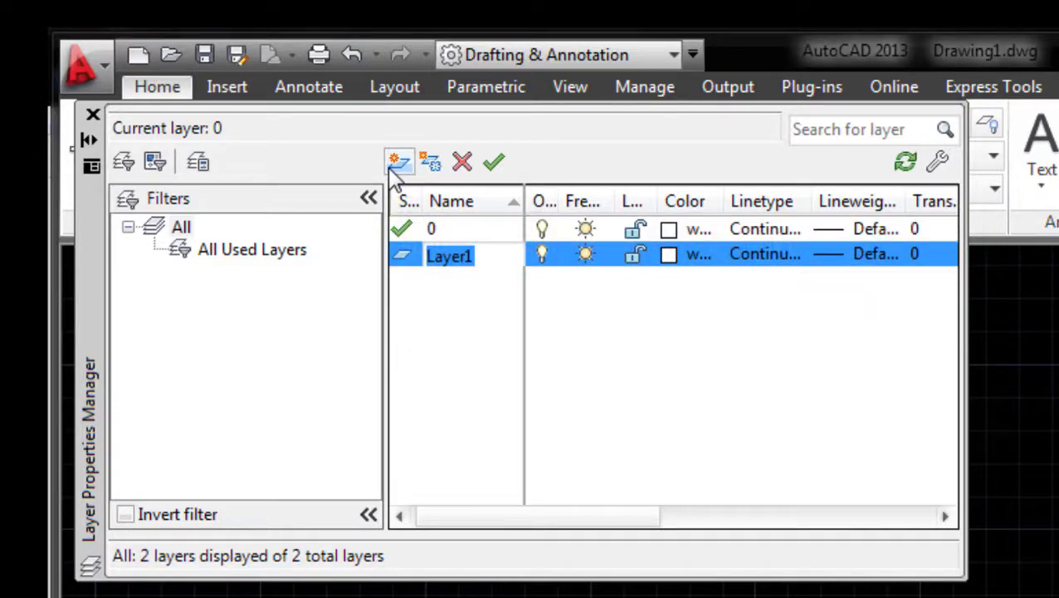
text(dinding)
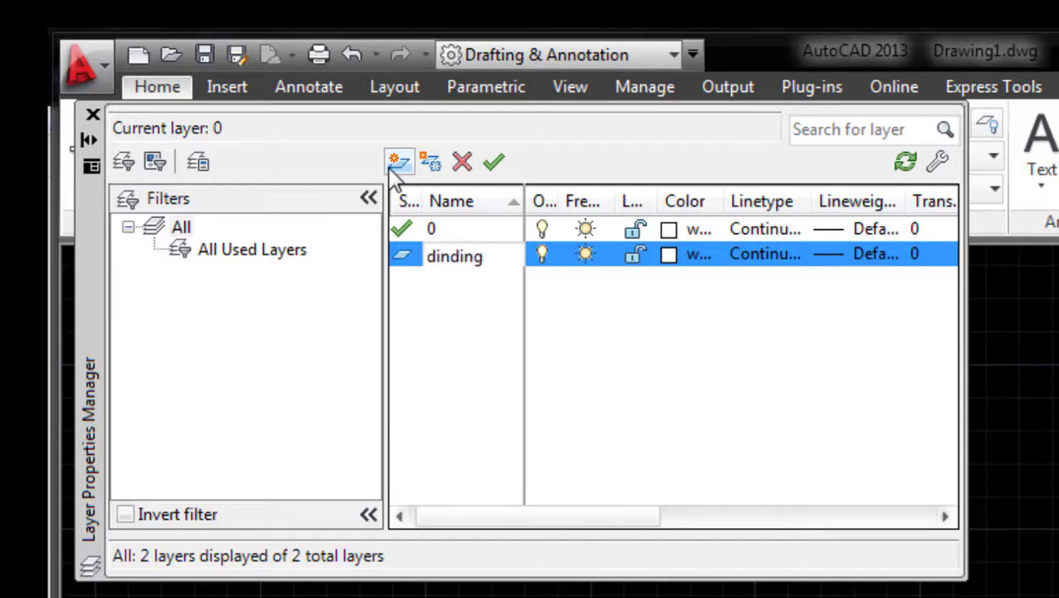
key(F2)
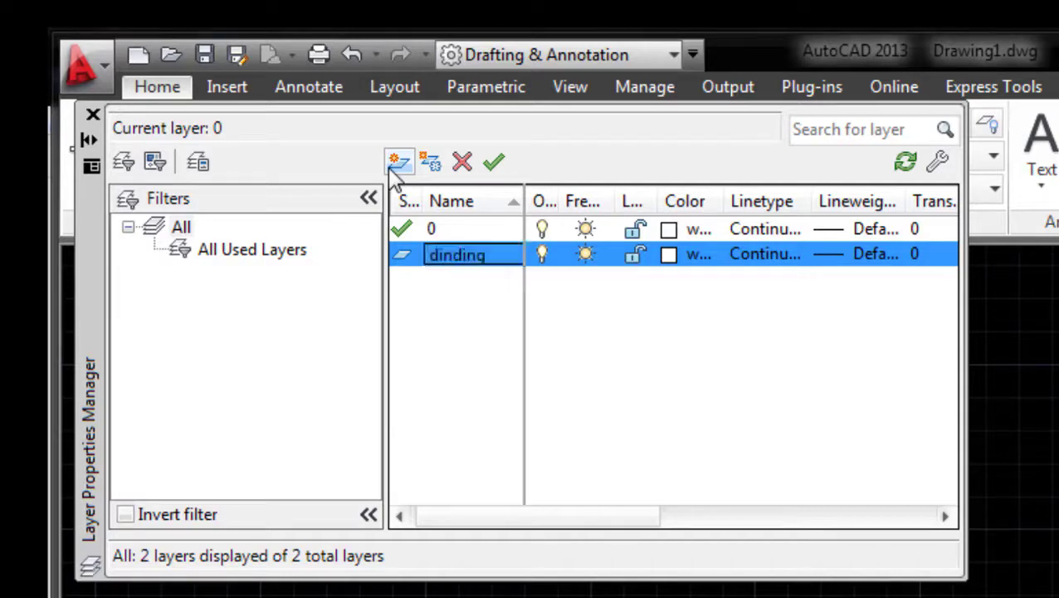
click(668, 254)
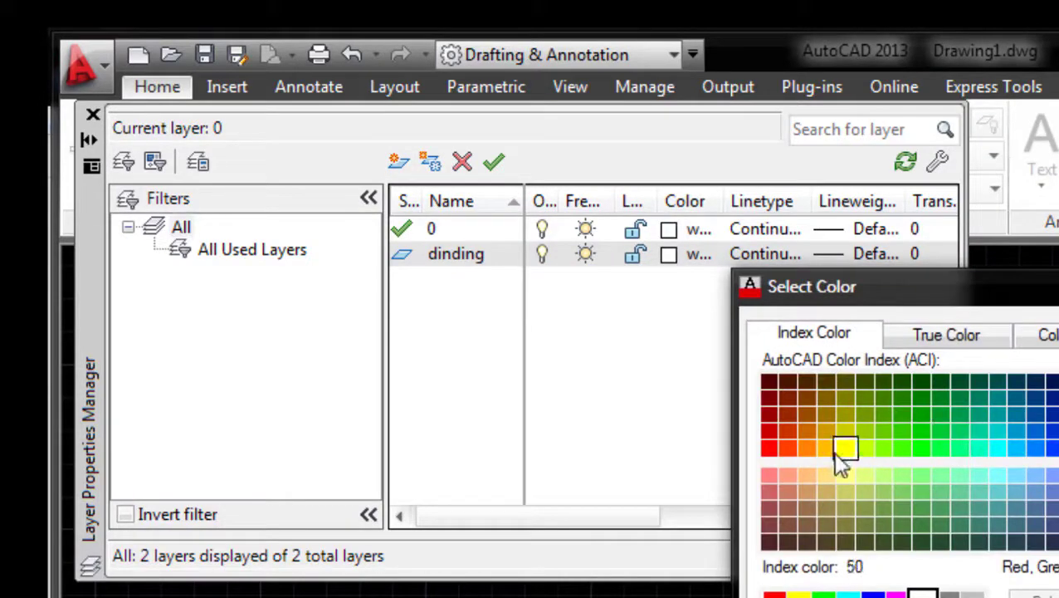
click(769, 448)
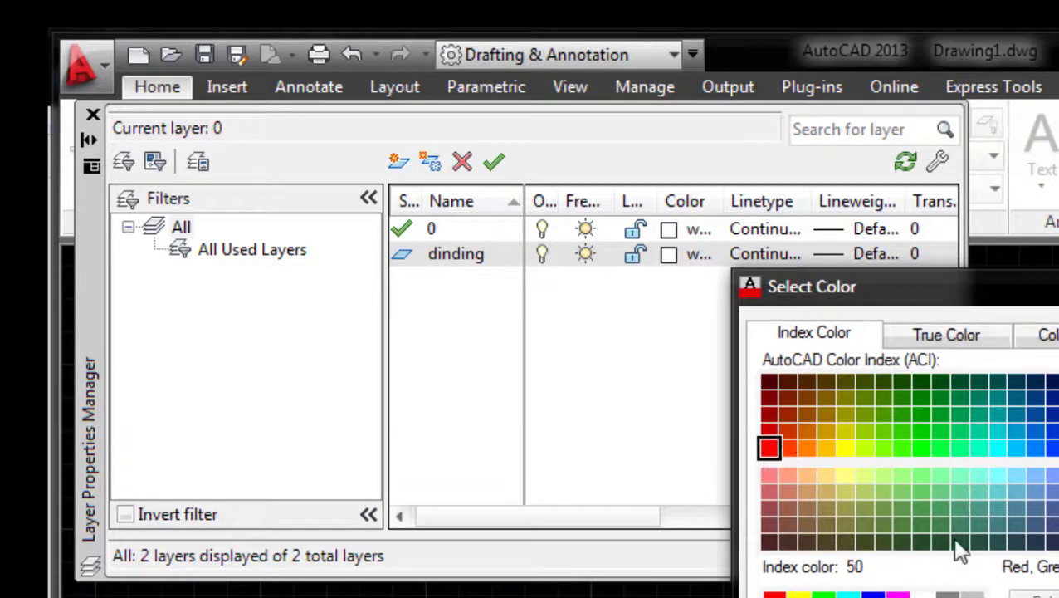
key(Return)
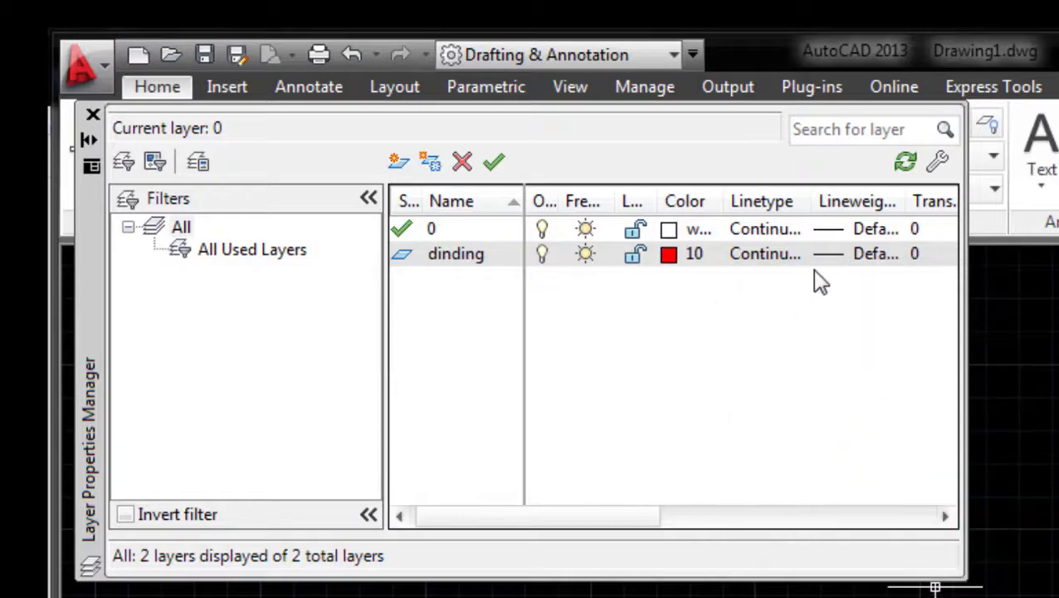
click(764, 263)
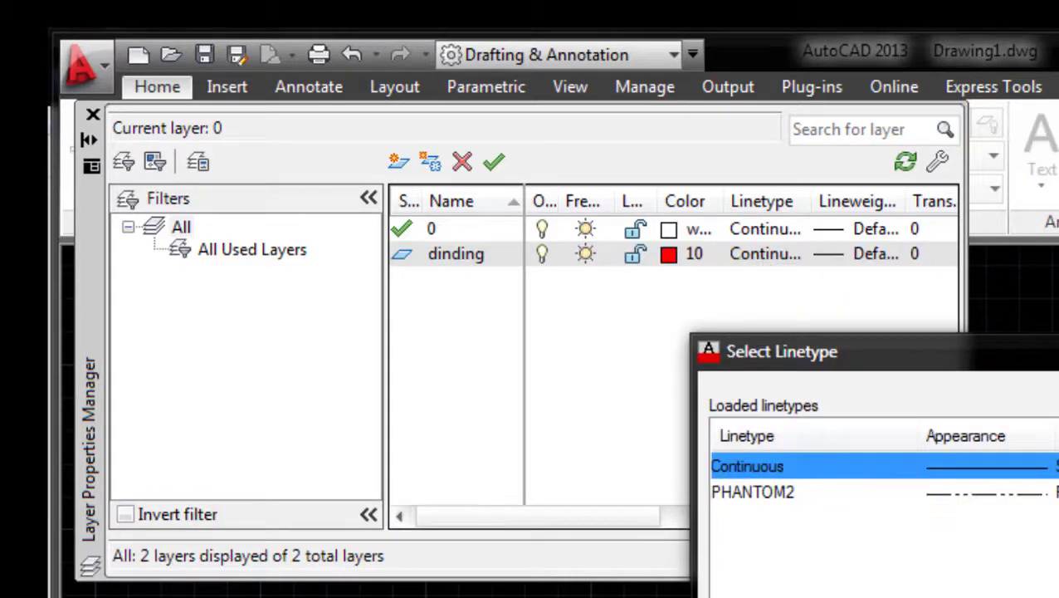
key(Return)
click(840, 264)
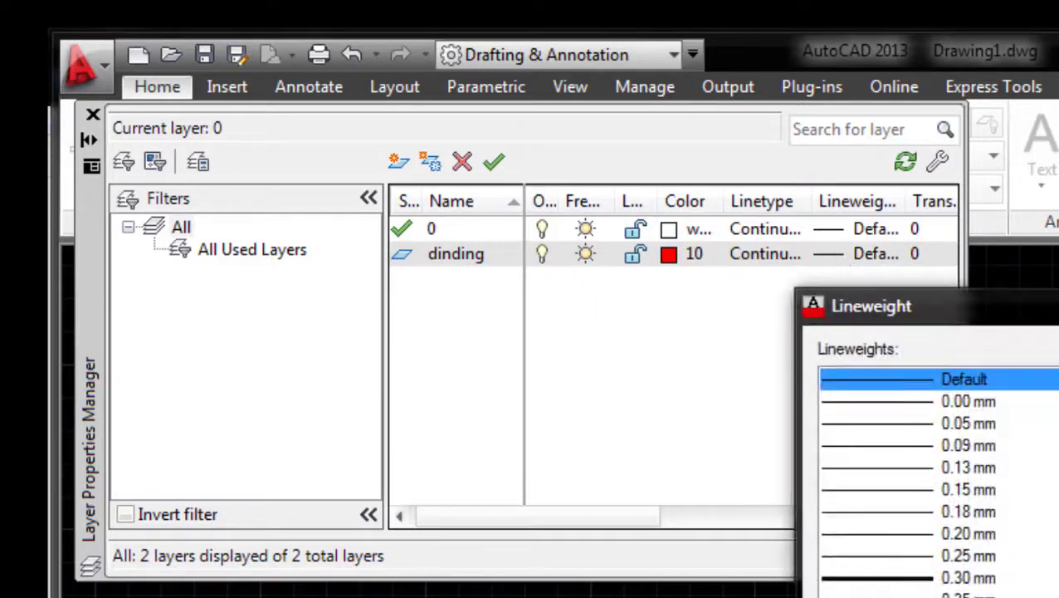
key(Return)
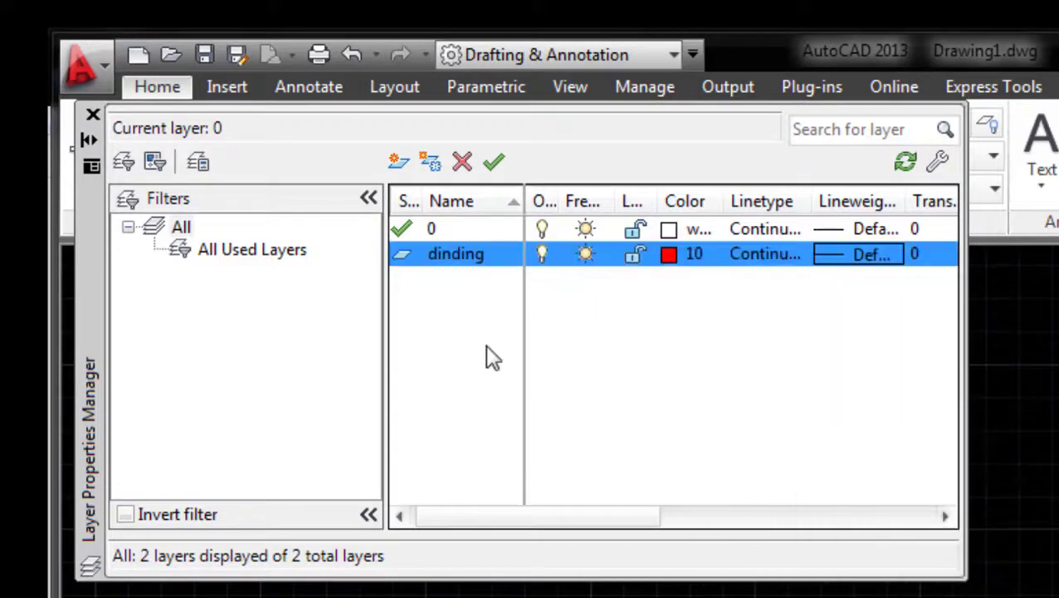
Create a new layer named kusen in blue colour 160.
click(399, 162)
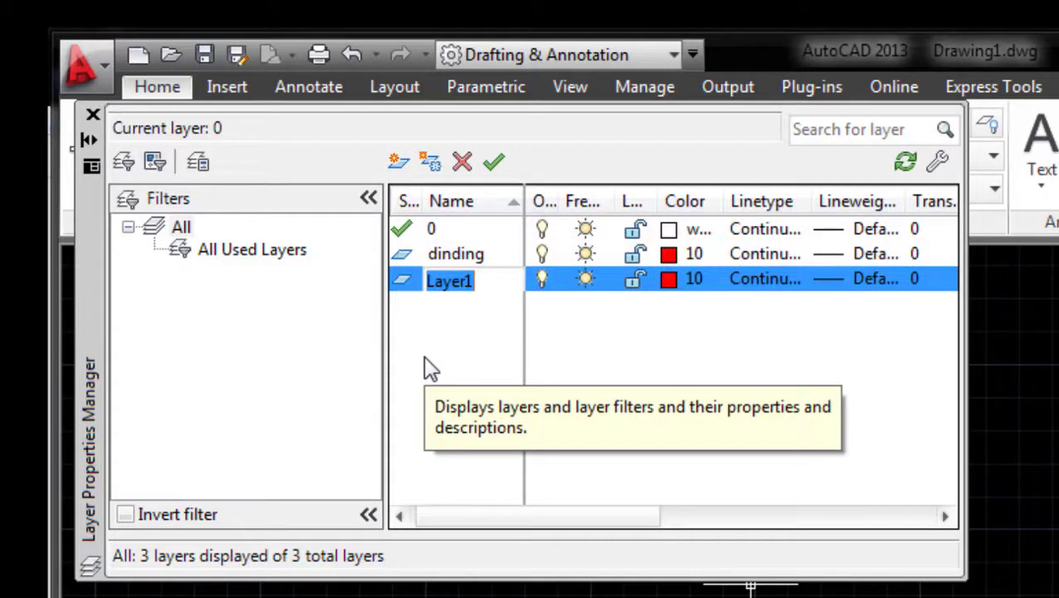
text(kusen)
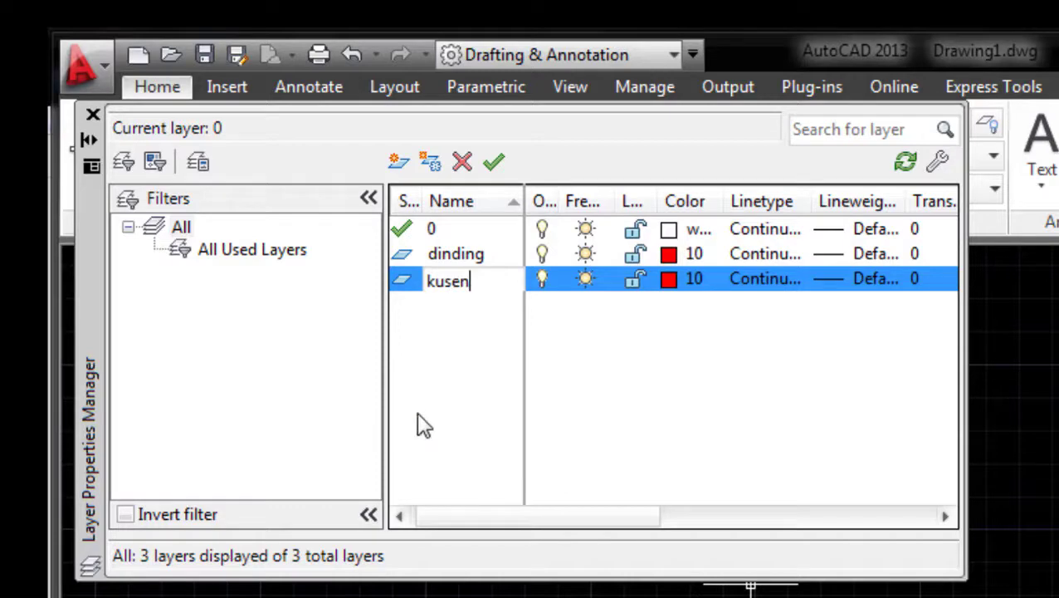
key(Return)
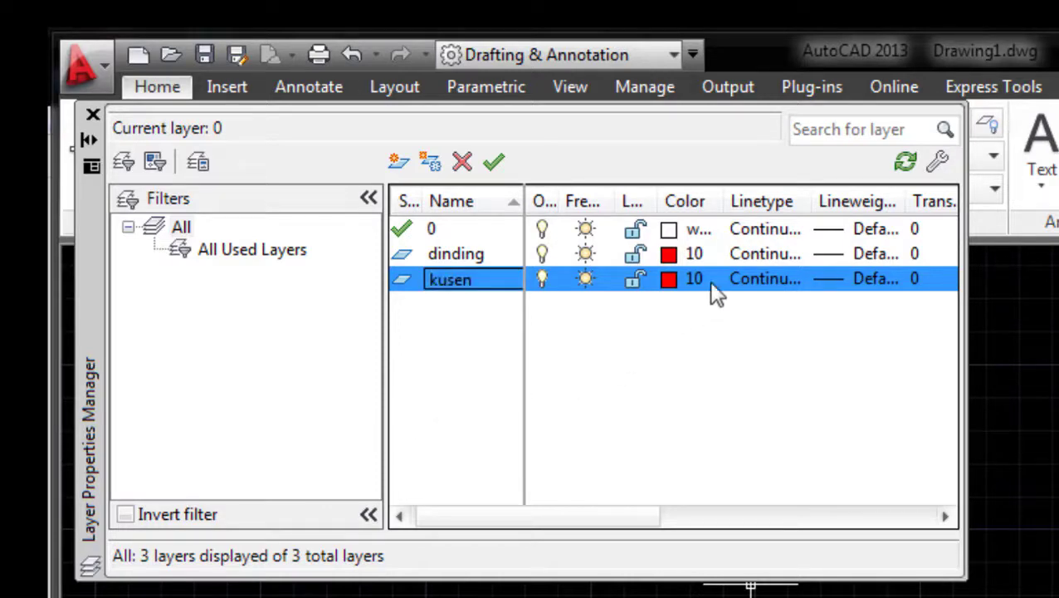
click(672, 280)
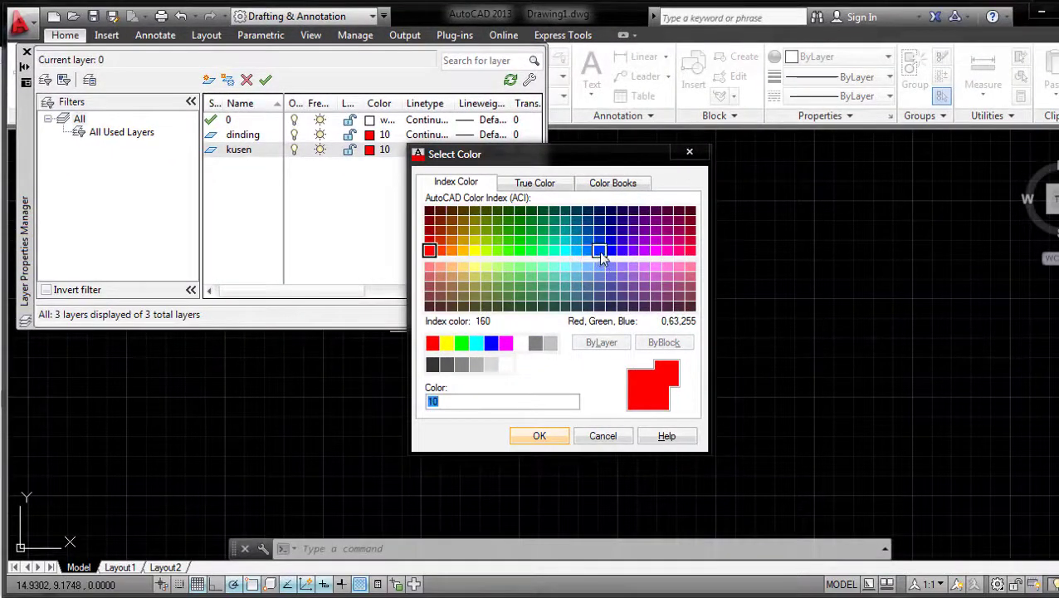
click(601, 256)
click(540, 436)
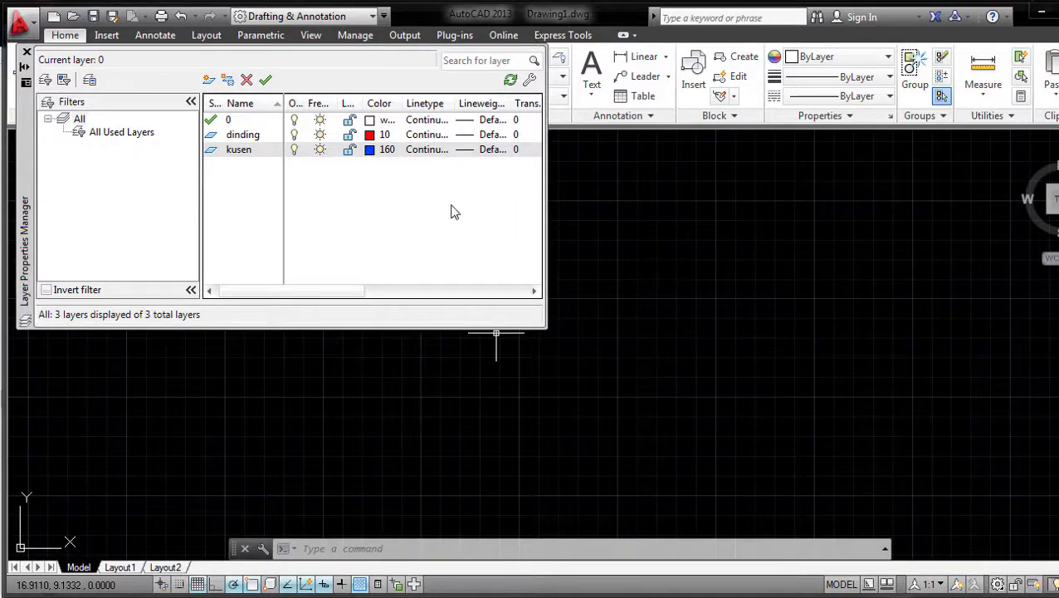
Close Layer Properties Manager and make dinding the current layer from the Layer dropdown.
click(25, 52)
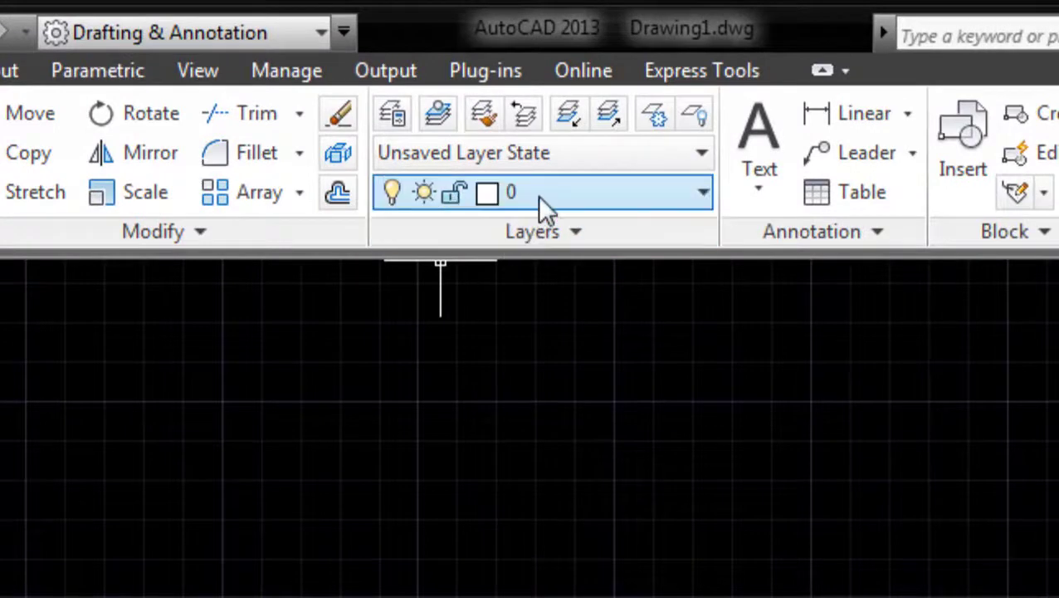
click(538, 197)
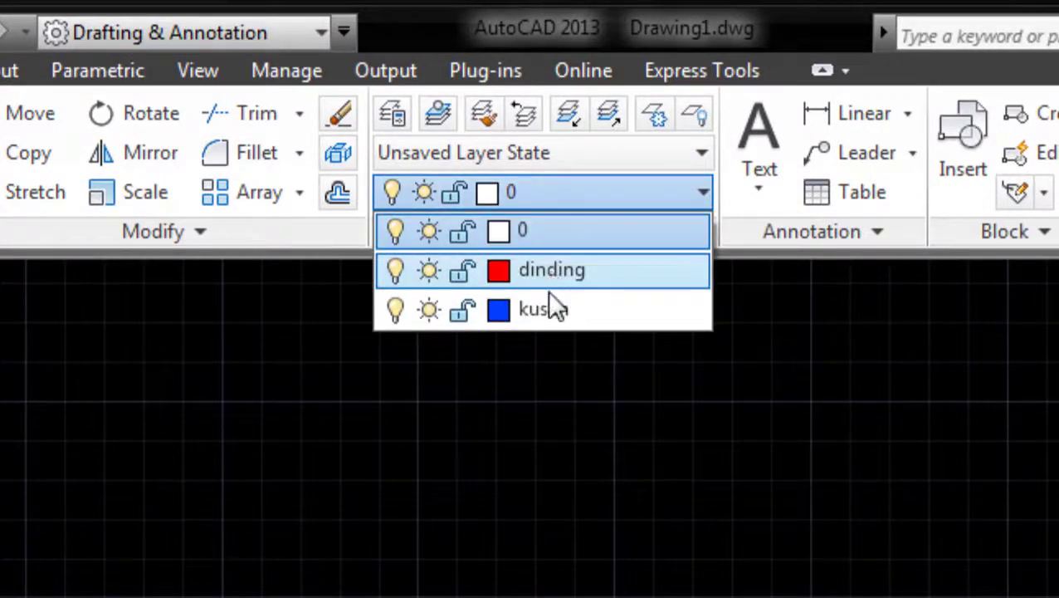
click(561, 465)
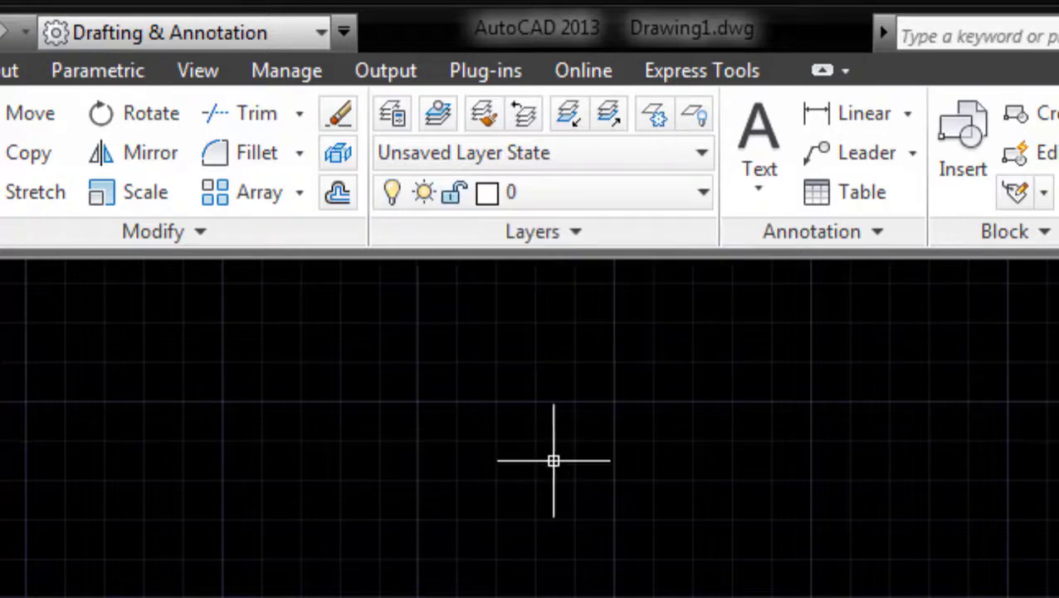
click(632, 199)
click(610, 270)
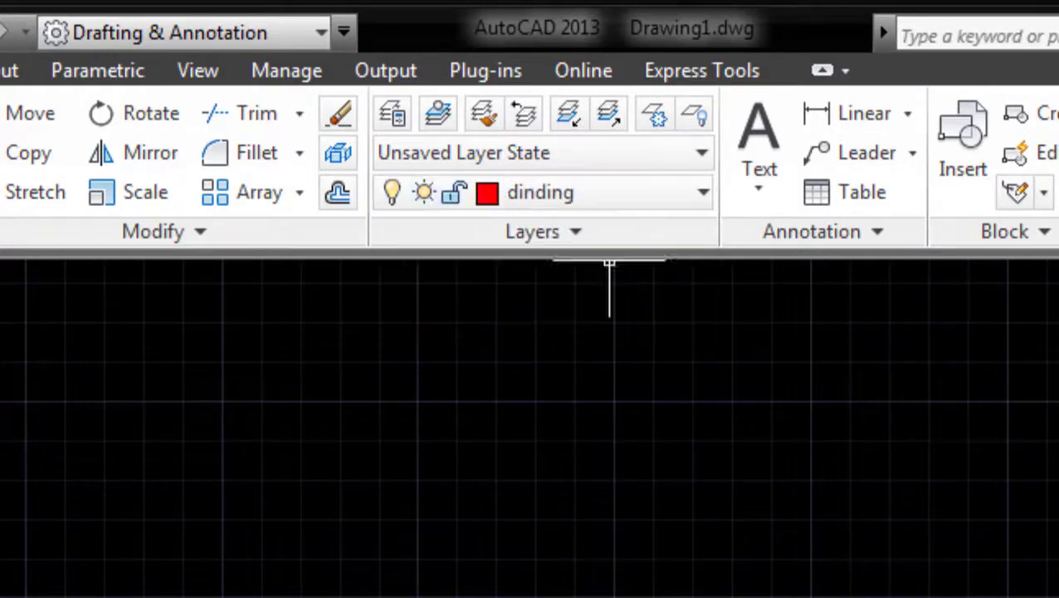
click(600, 207)
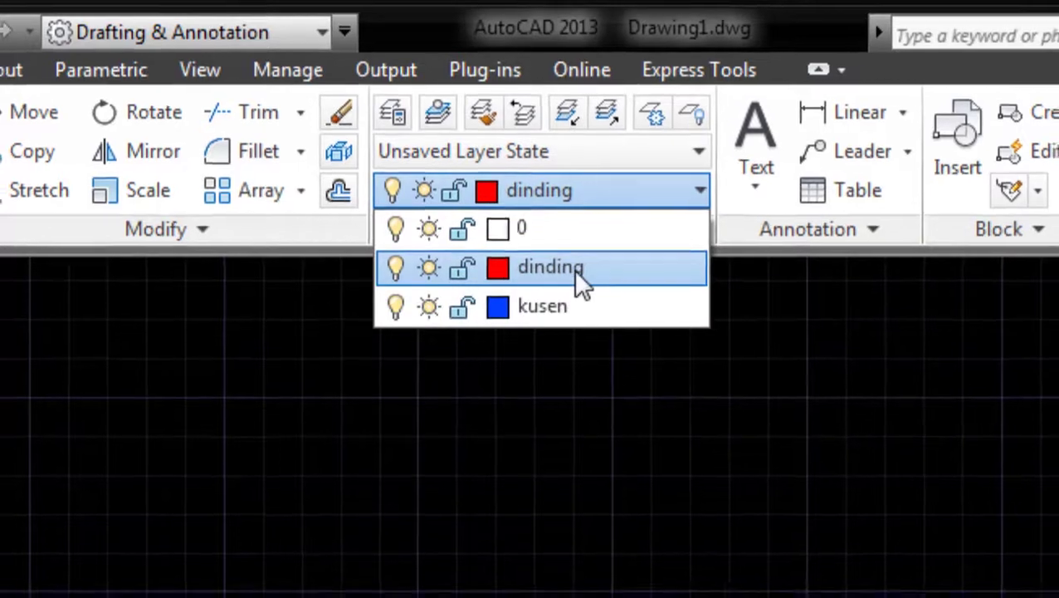
click(576, 271)
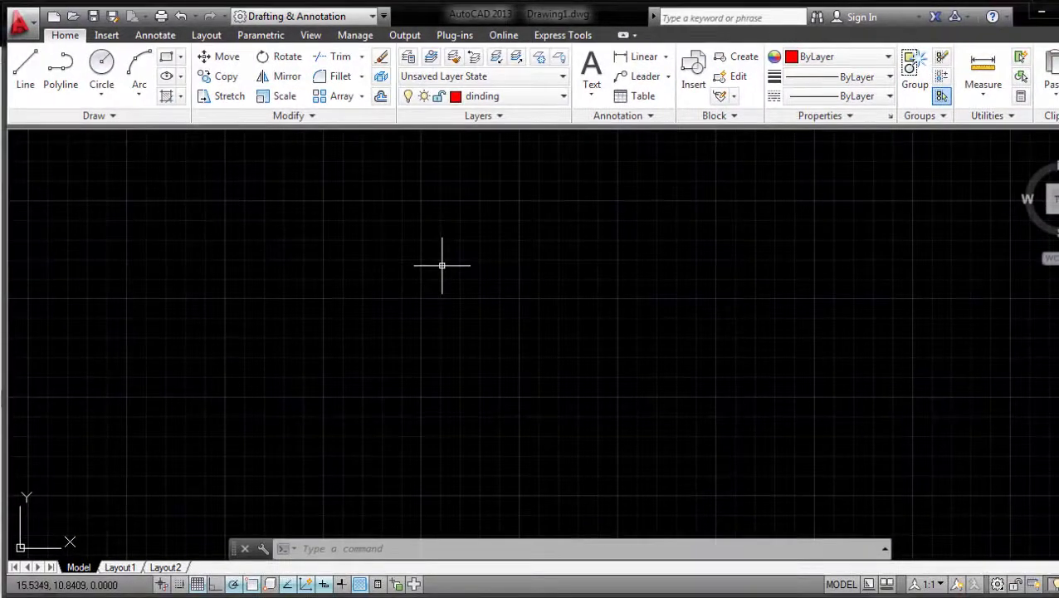
Draw a horizontal red line with a short vertical drop using LINE on dinding.
text(L)
key(Return)
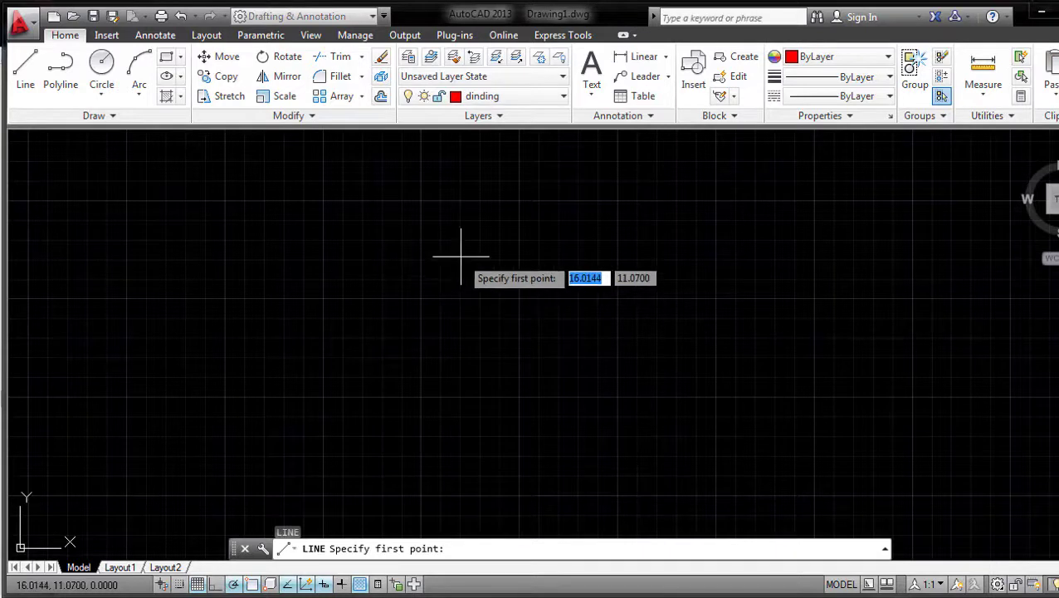
click(422, 202)
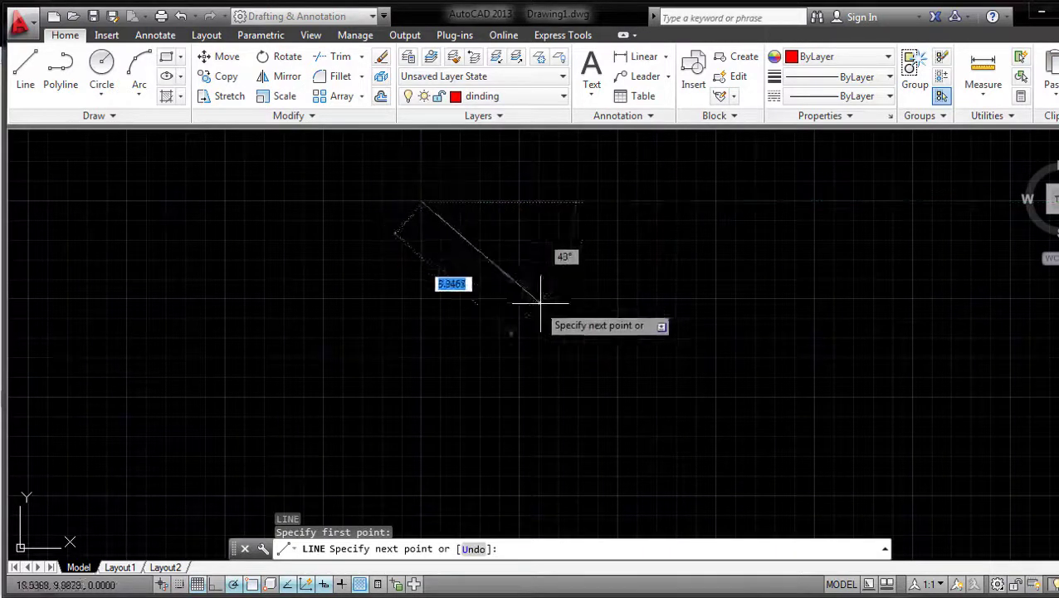
click(718, 201)
click(718, 249)
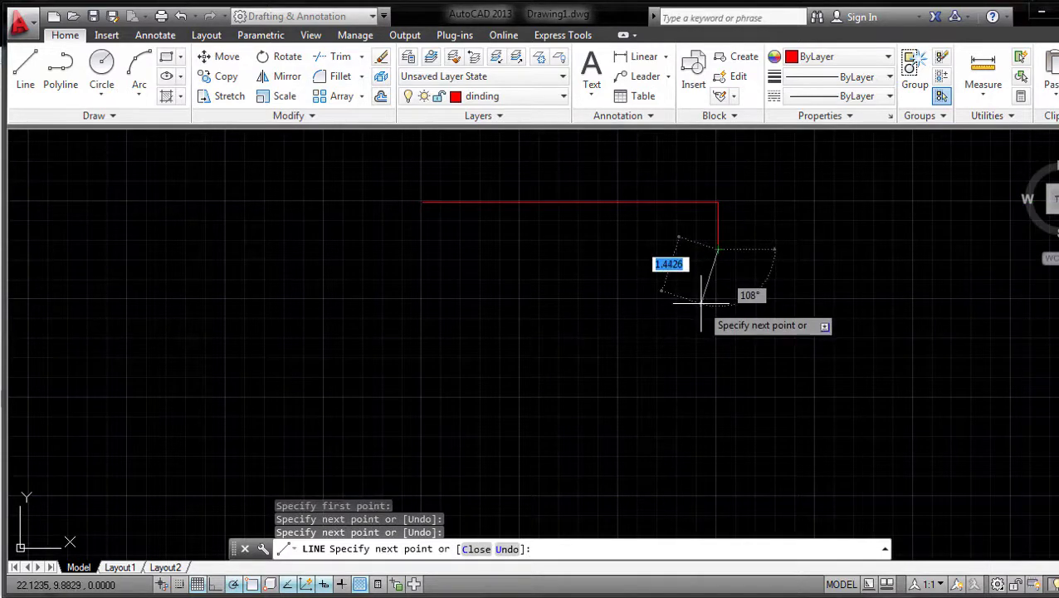
key(Return)
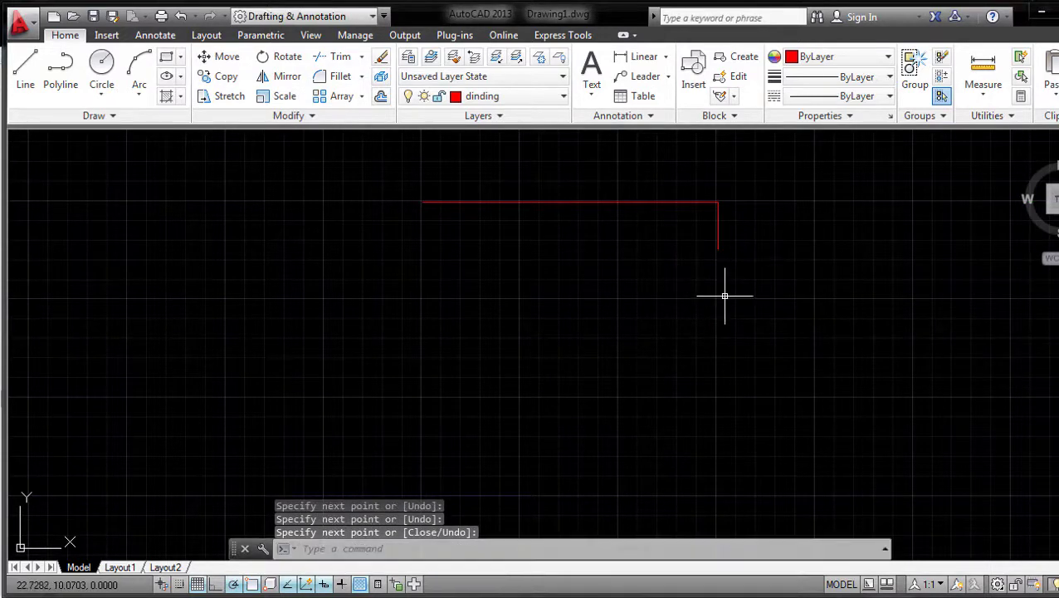
click(551, 96)
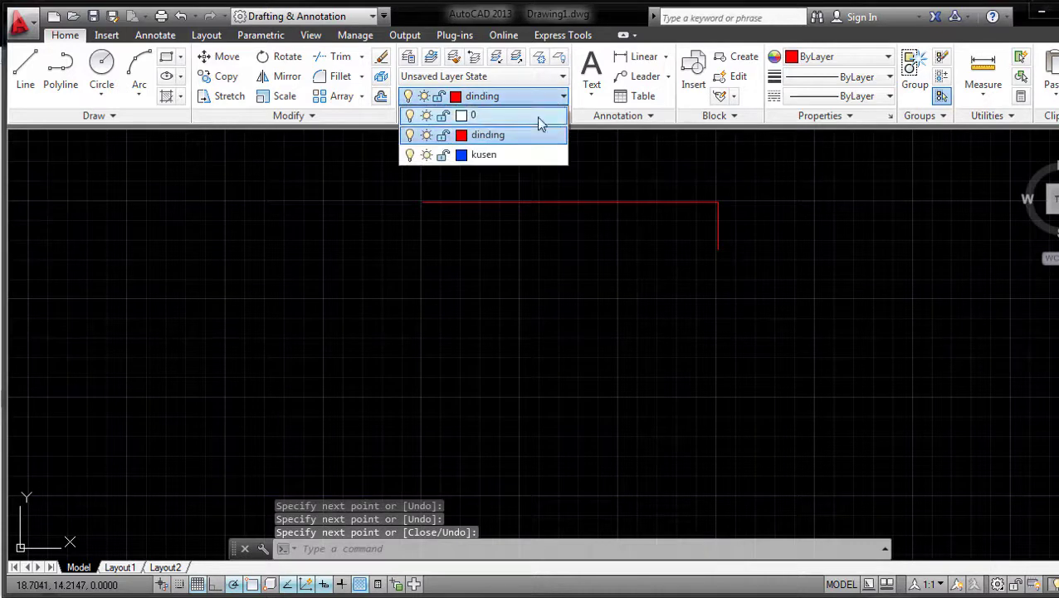
Make kusen current and draw a closed blue rectangle below the red lines.
click(486, 154)
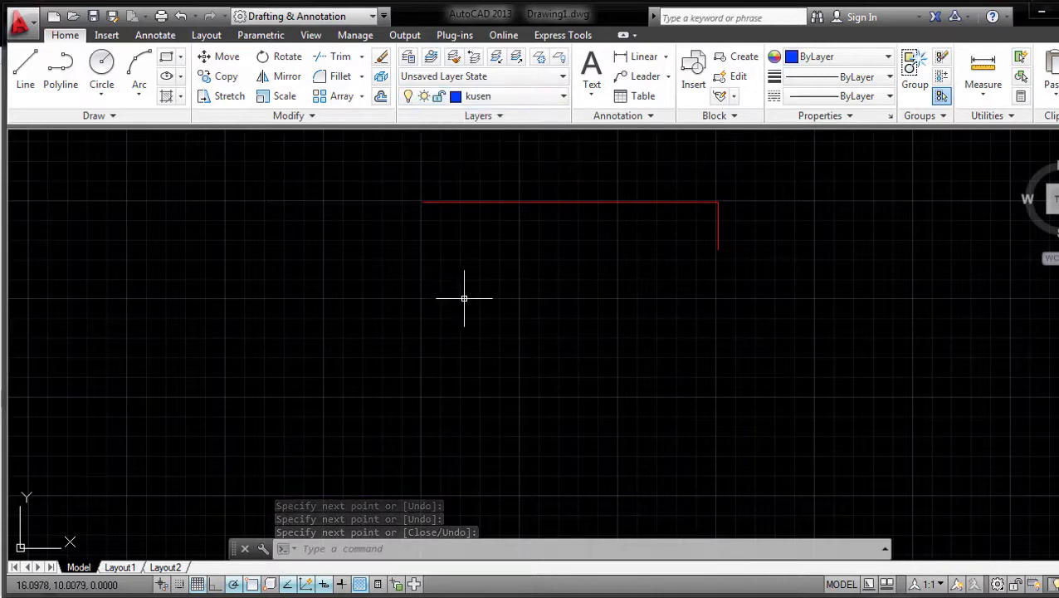
key(Return)
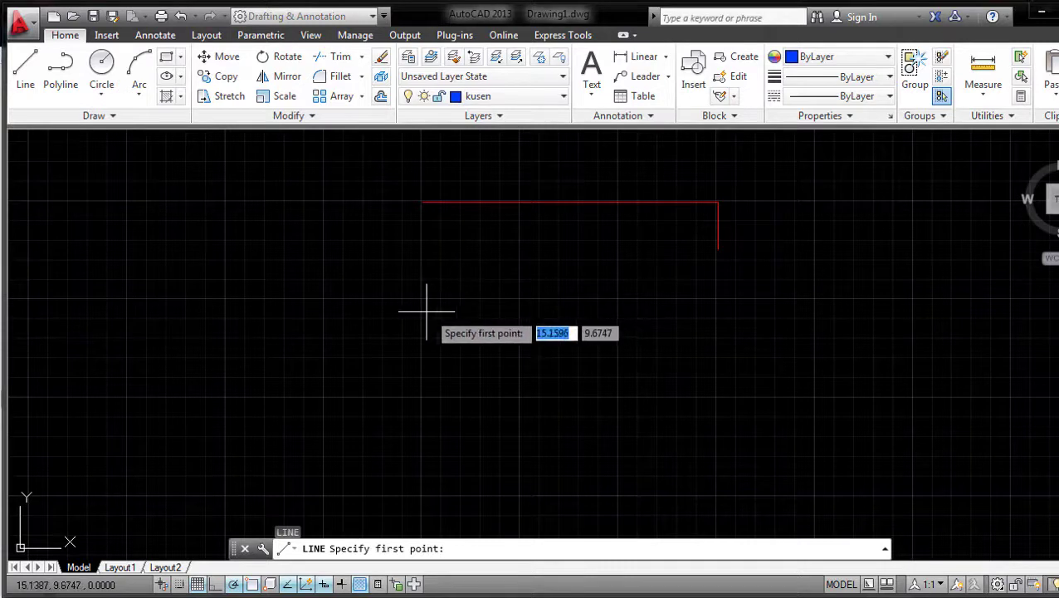
click(426, 313)
click(684, 313)
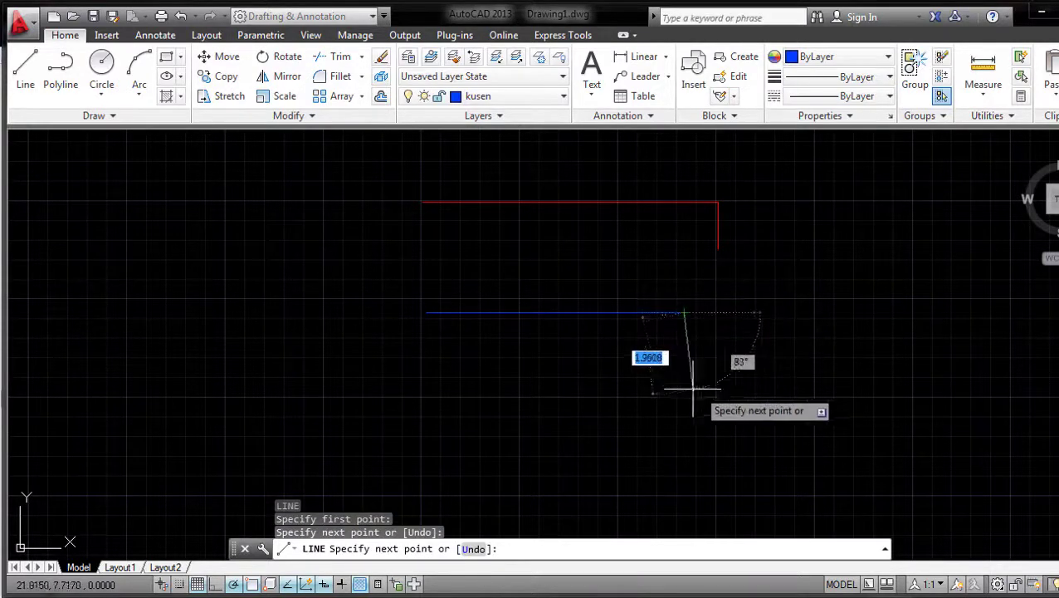
click(684, 382)
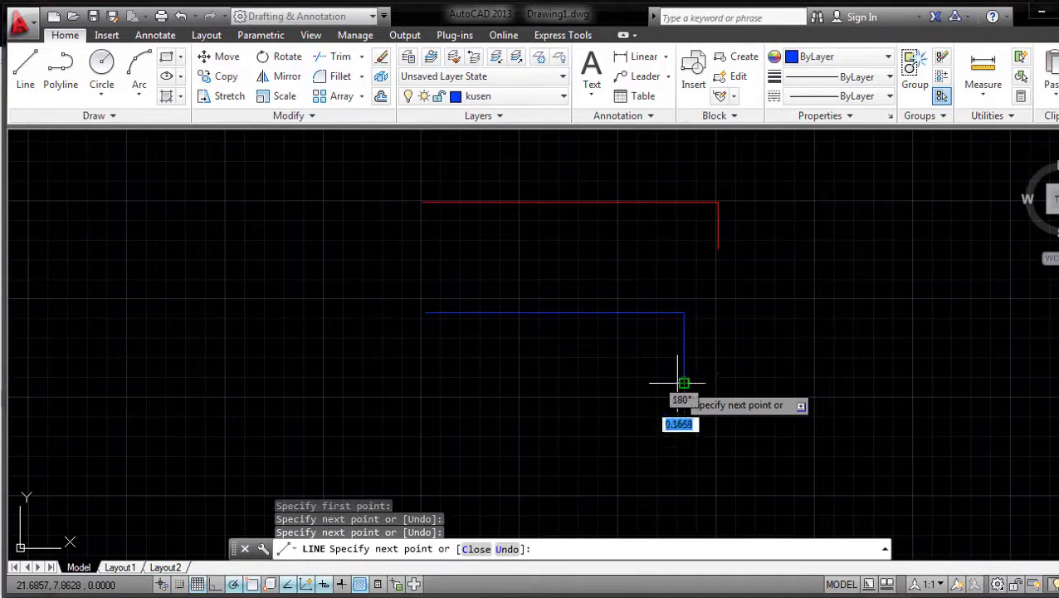
click(423, 383)
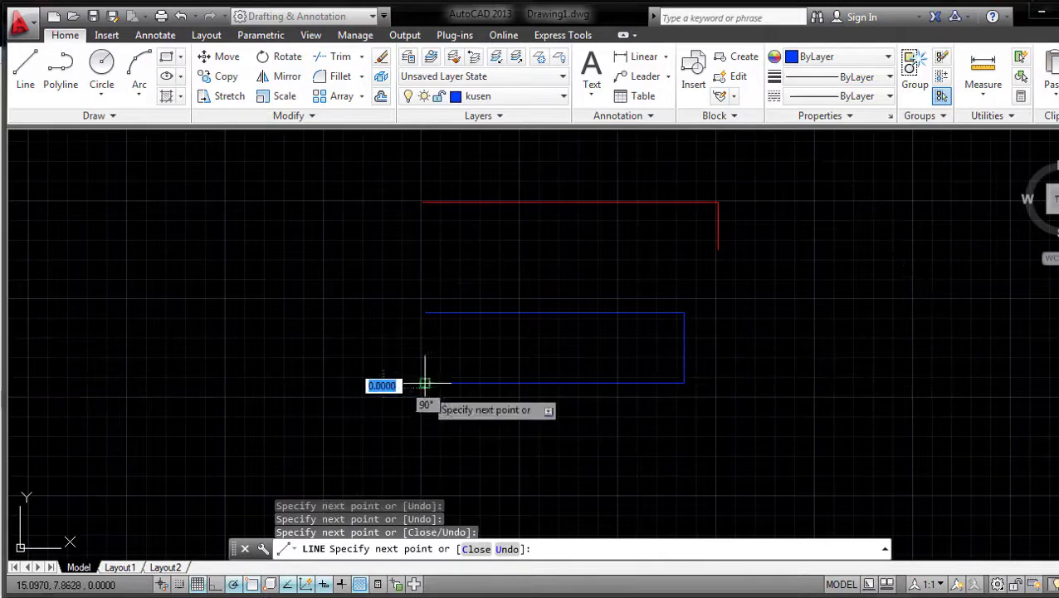
click(426, 313)
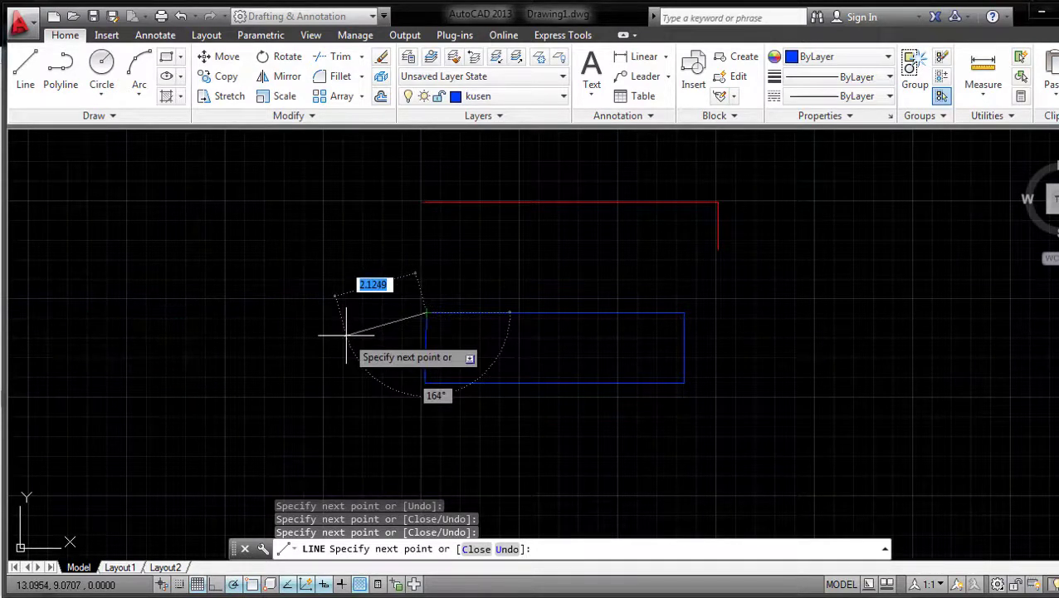
key(Return)
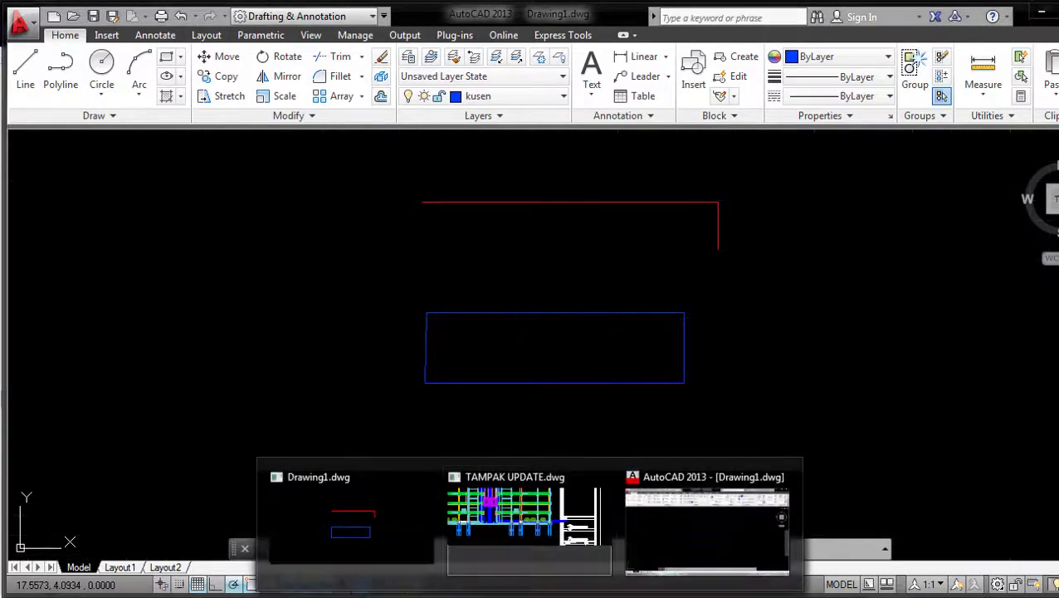
Switch to TAMPAK UPDATE.dwg and zoom in on the magenta lift doors.
click(523, 523)
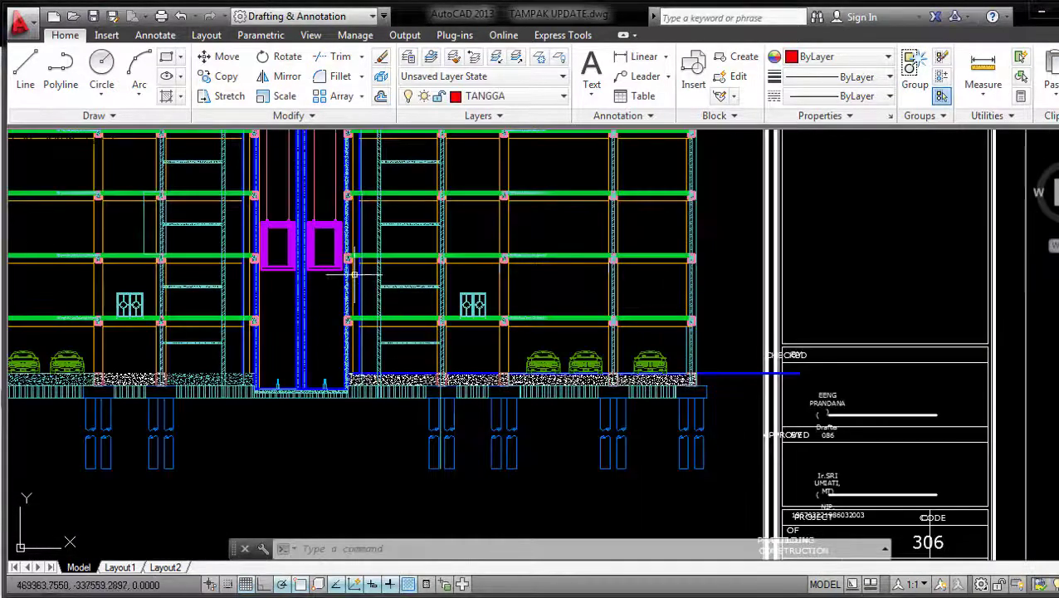
scroll(237, 236, up, 2)
scroll(384, 268, up, 2)
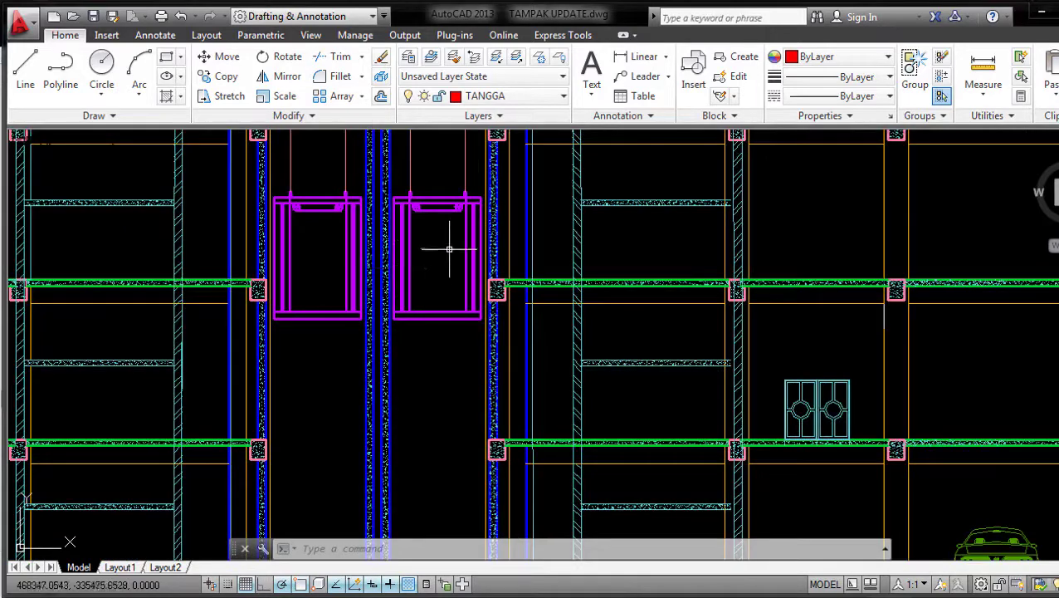
scroll(453, 195, up, 2)
scroll(453, 195, down, 2)
scroll(461, 193, down, 3)
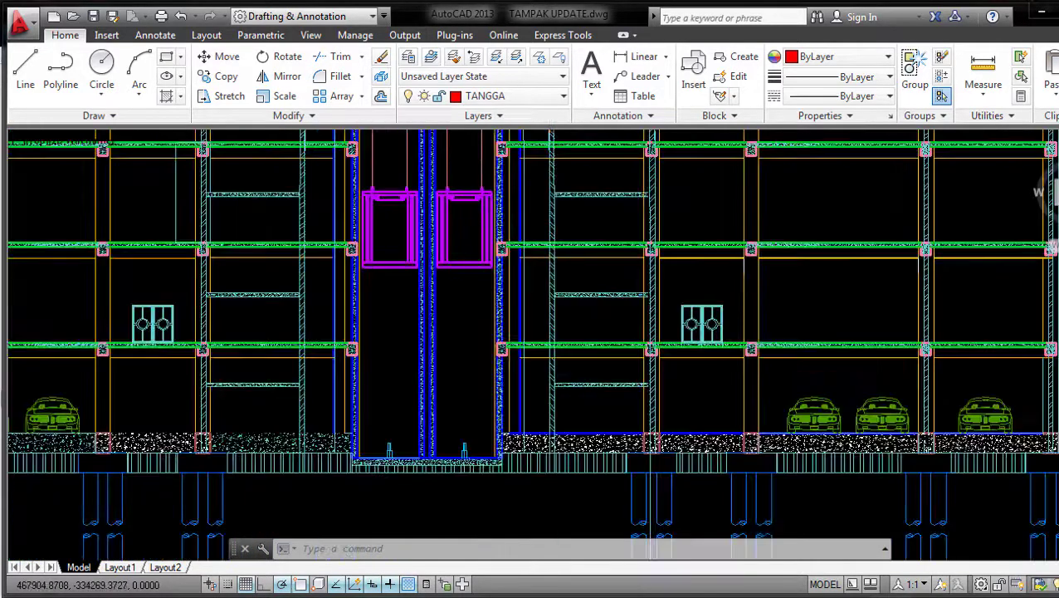
scroll(461, 194, up, 3)
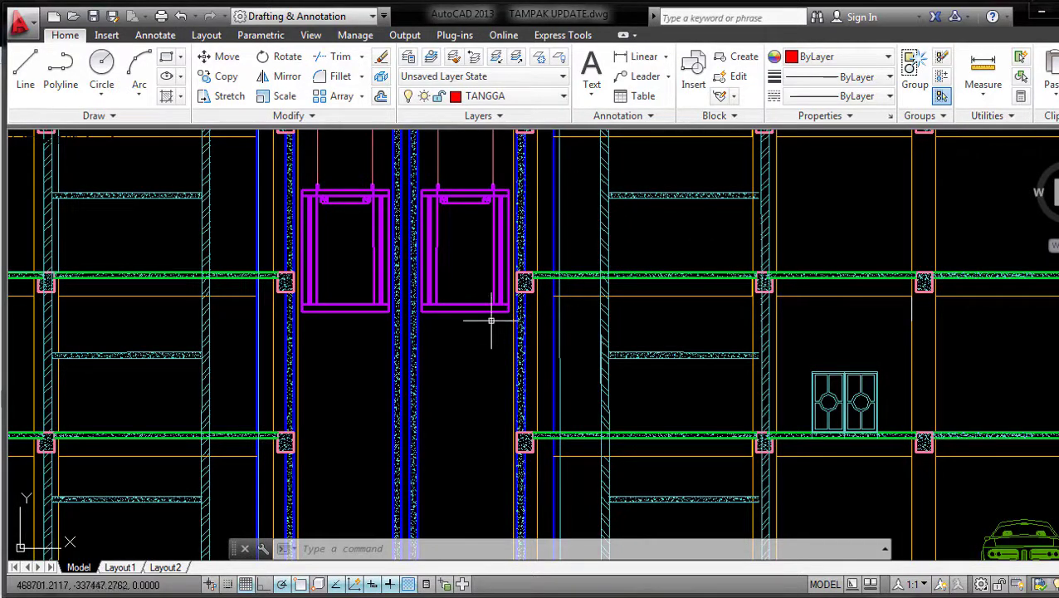
Change the POT LIFT layer colour to green index 102 from the Layer dropdown.
click(561, 96)
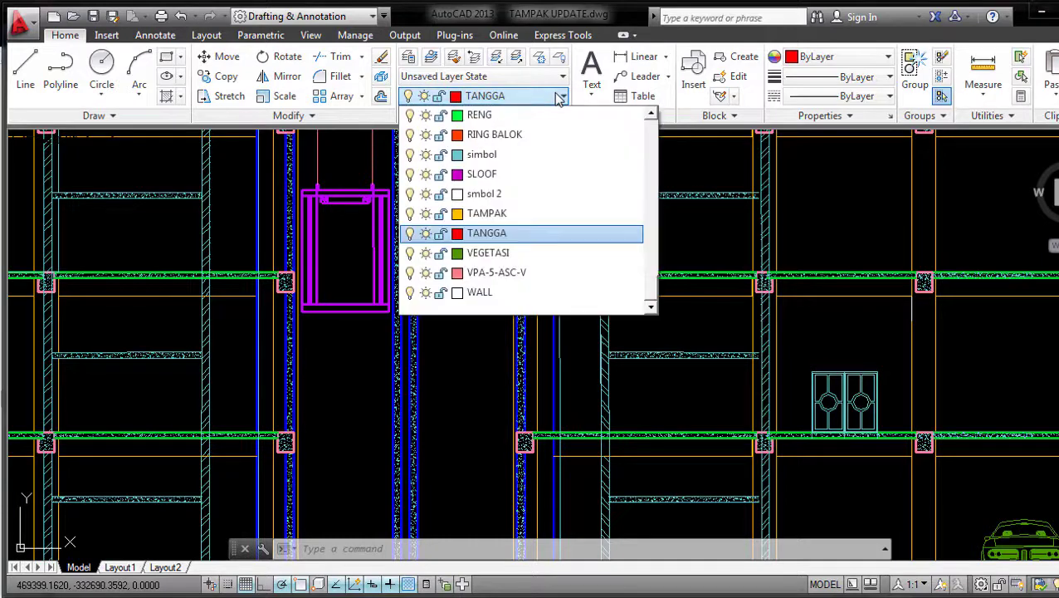
scroll(527, 251, up, 2)
scroll(527, 251, up, 3)
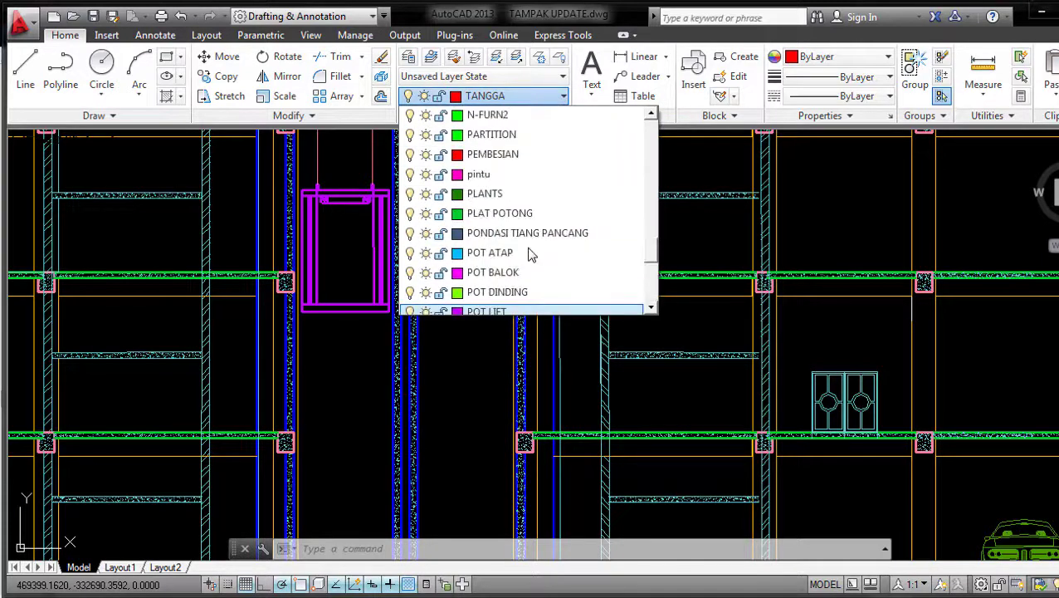
scroll(525, 256, up, 1)
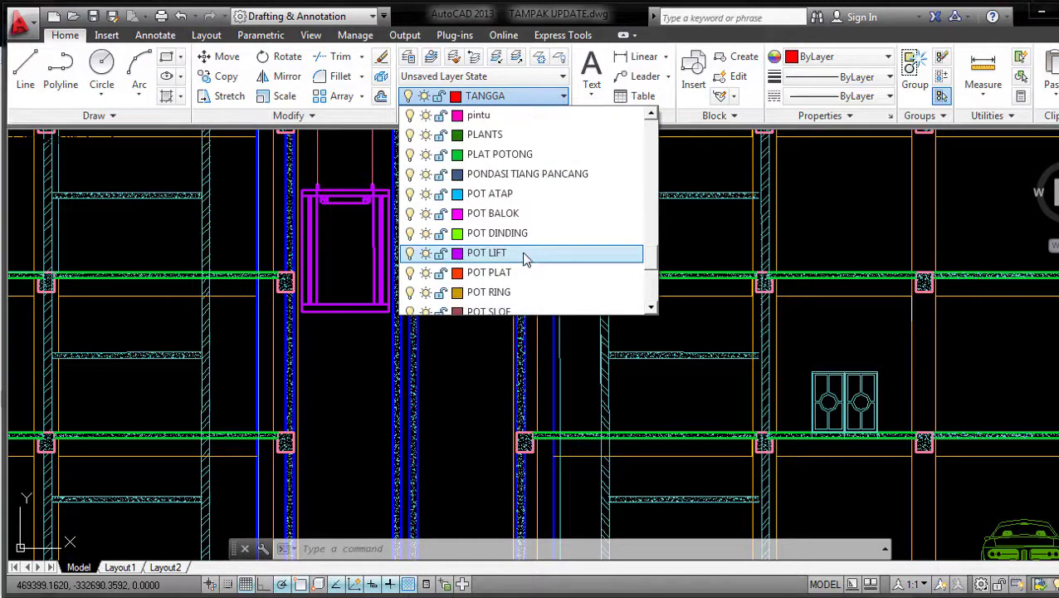
click(457, 253)
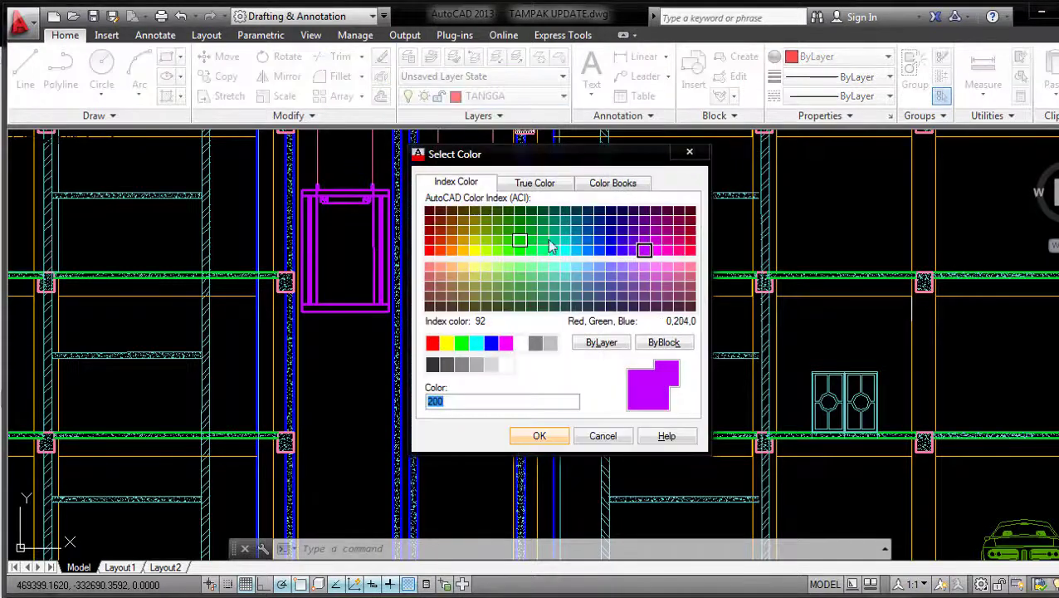
click(532, 240)
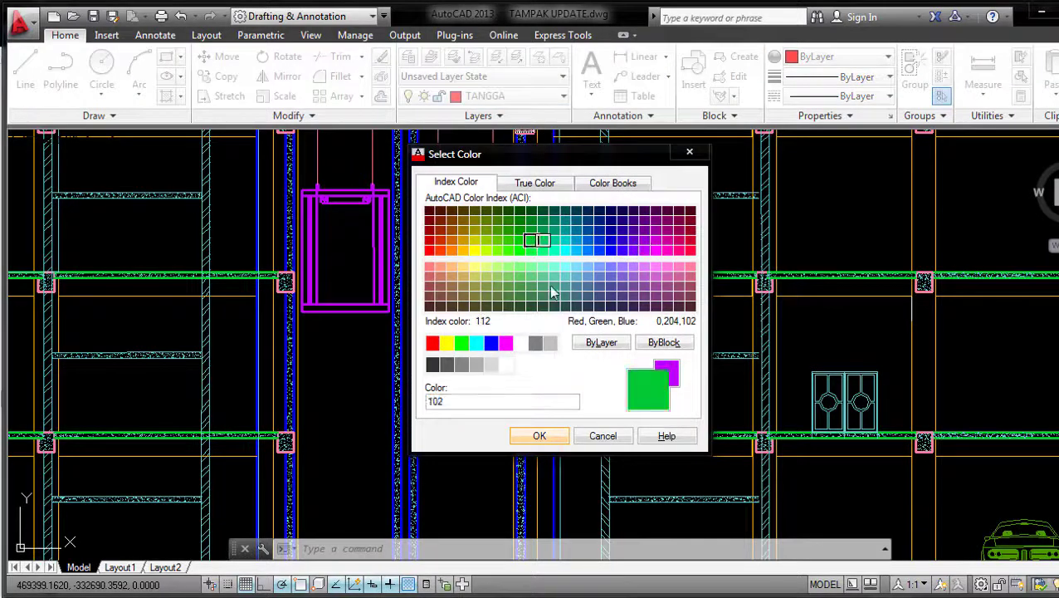
click(553, 440)
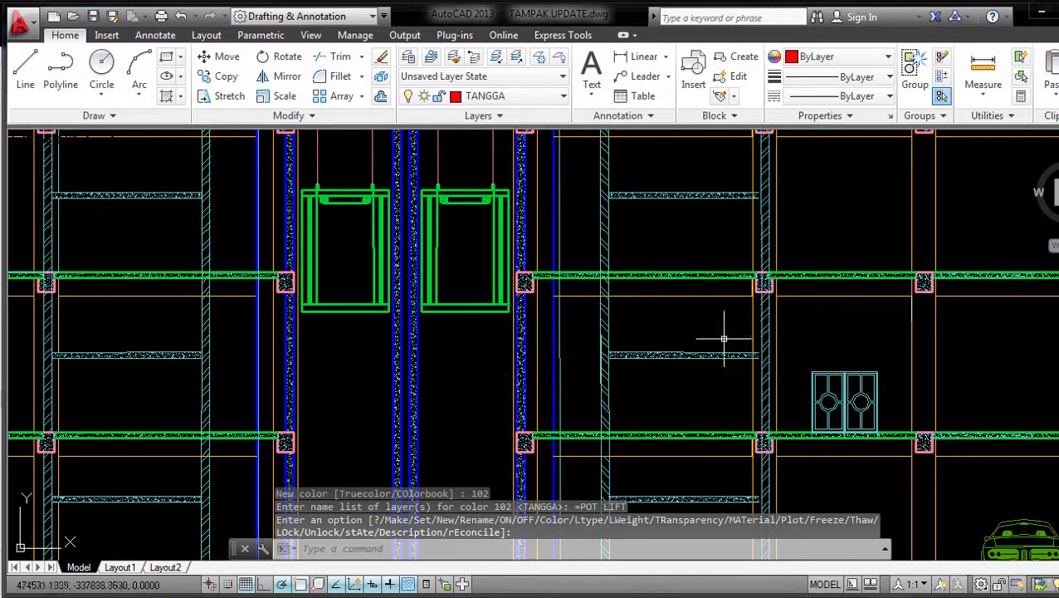
click(536, 98)
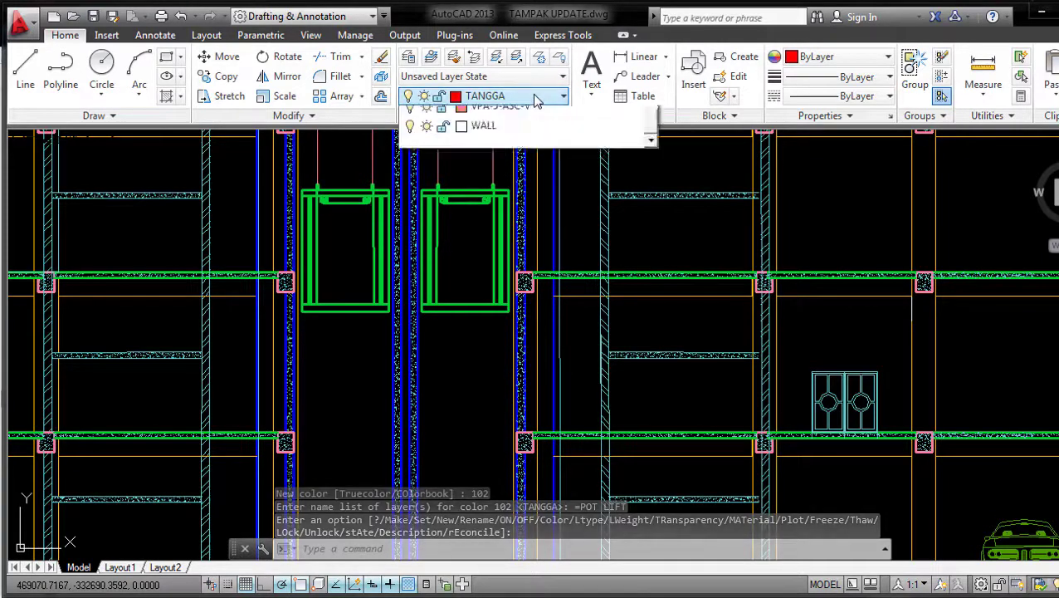
click(535, 98)
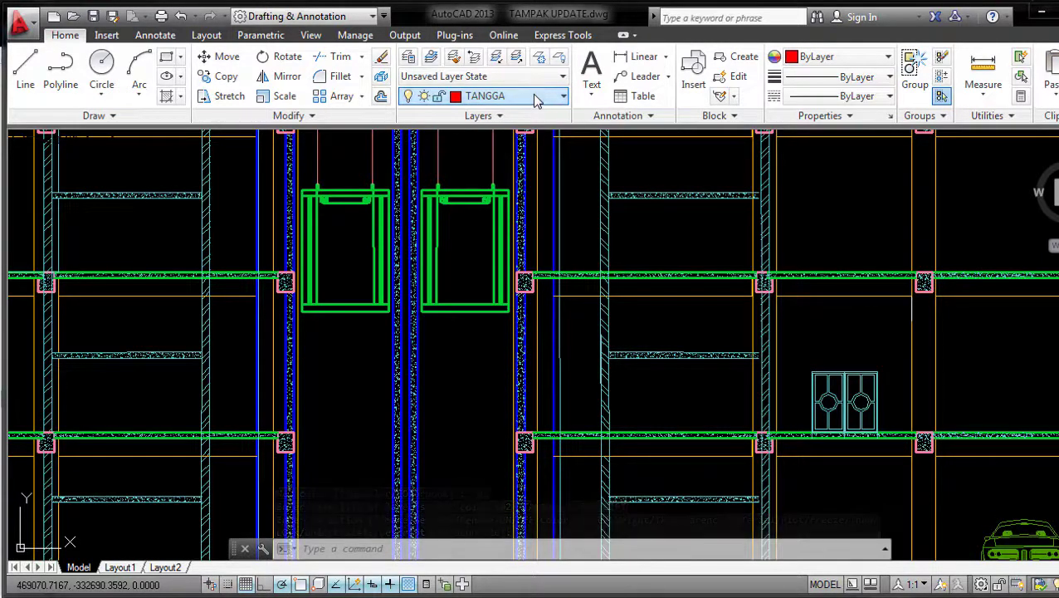
click(536, 98)
scroll(452, 149, up, 3)
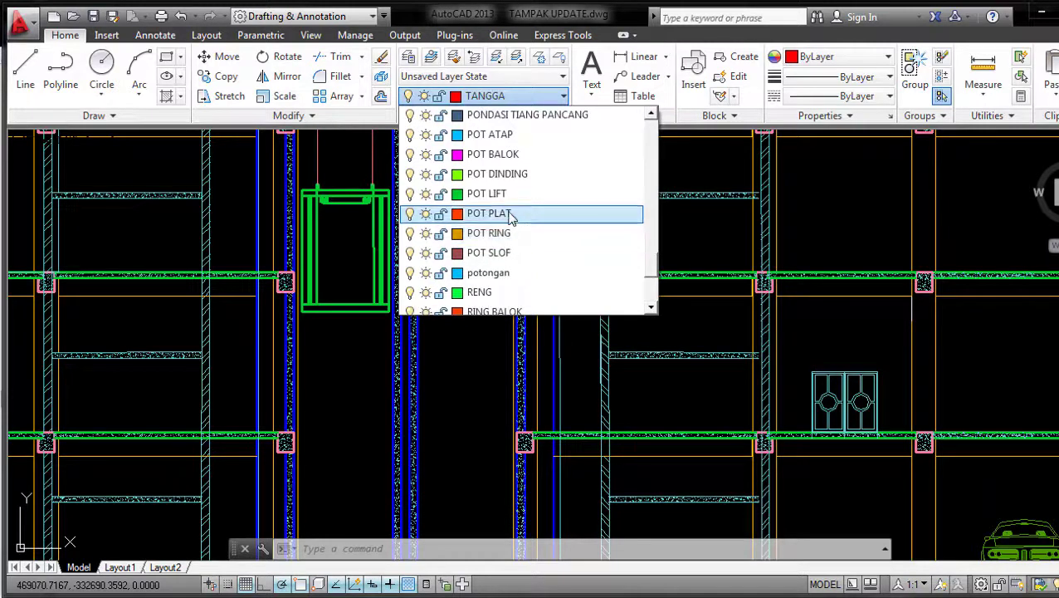
click(409, 193)
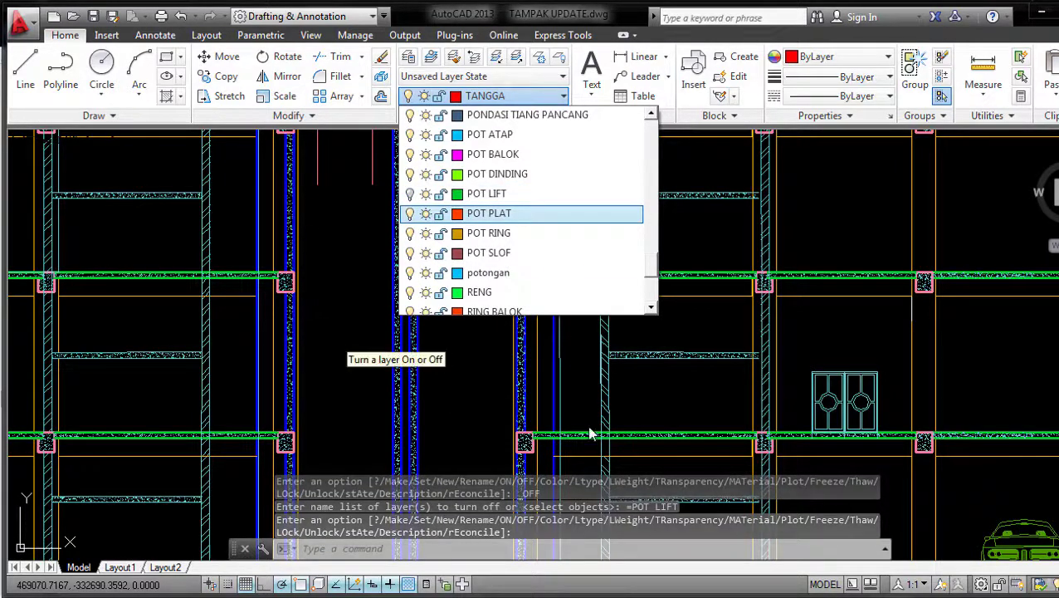
scroll(573, 286, down, 1)
scroll(539, 257, down, 2)
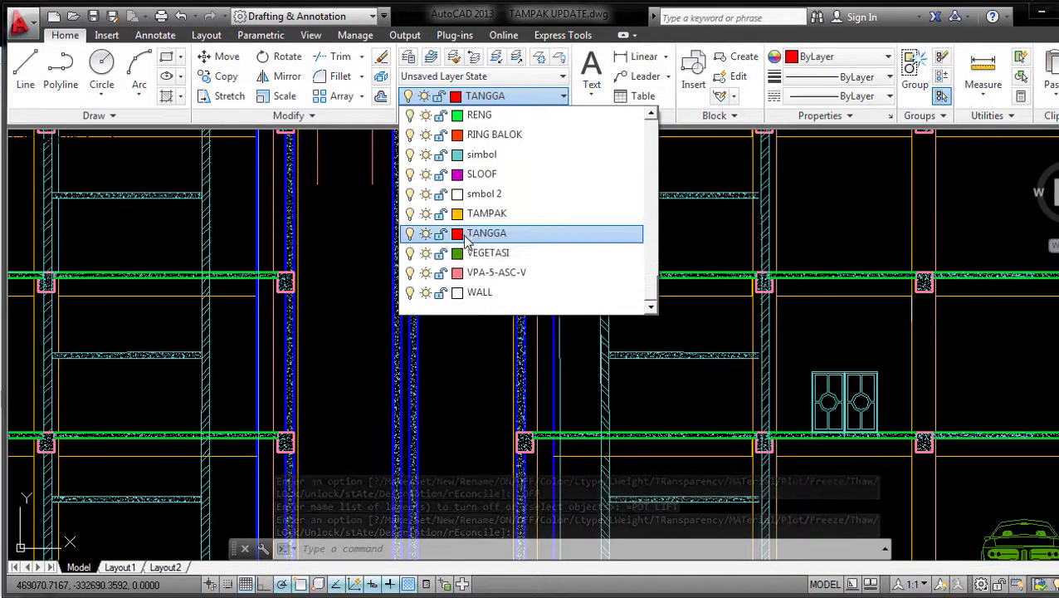
scroll(563, 268, up, 4)
scroll(563, 268, up, 3)
scroll(567, 273, down, 3)
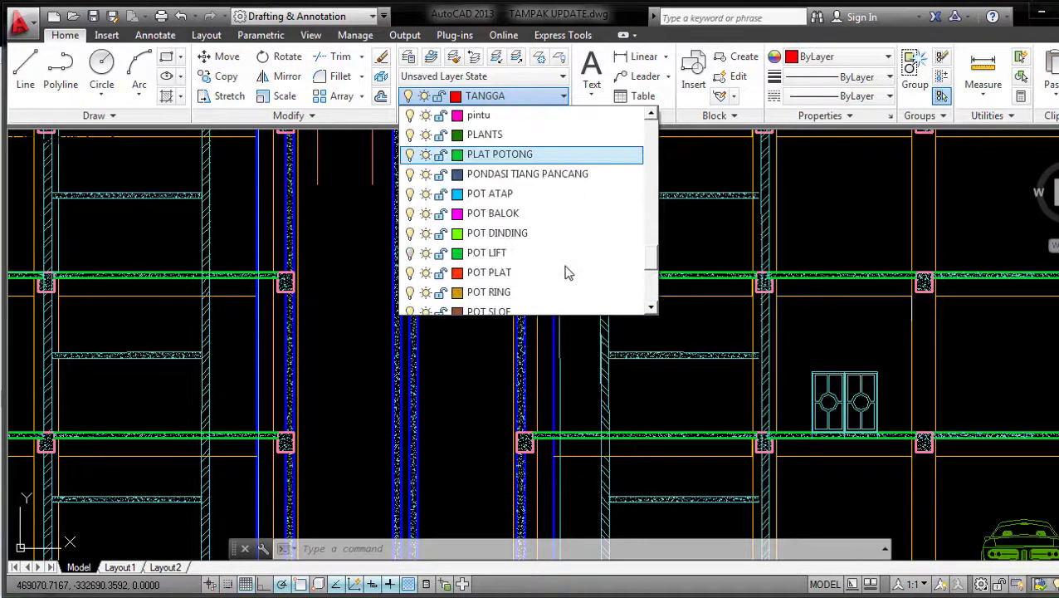
click(411, 254)
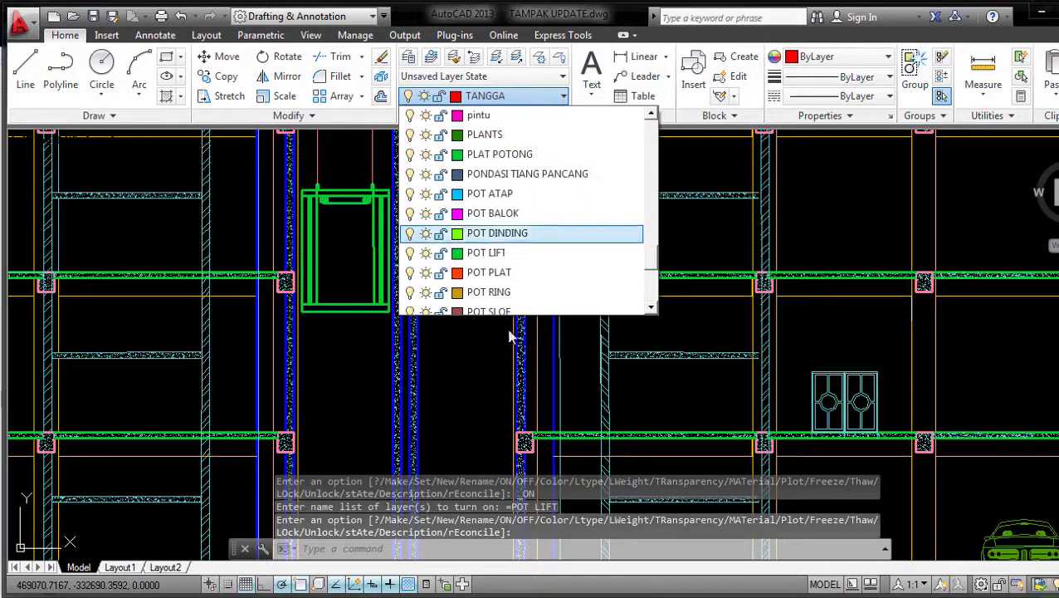
click(485, 376)
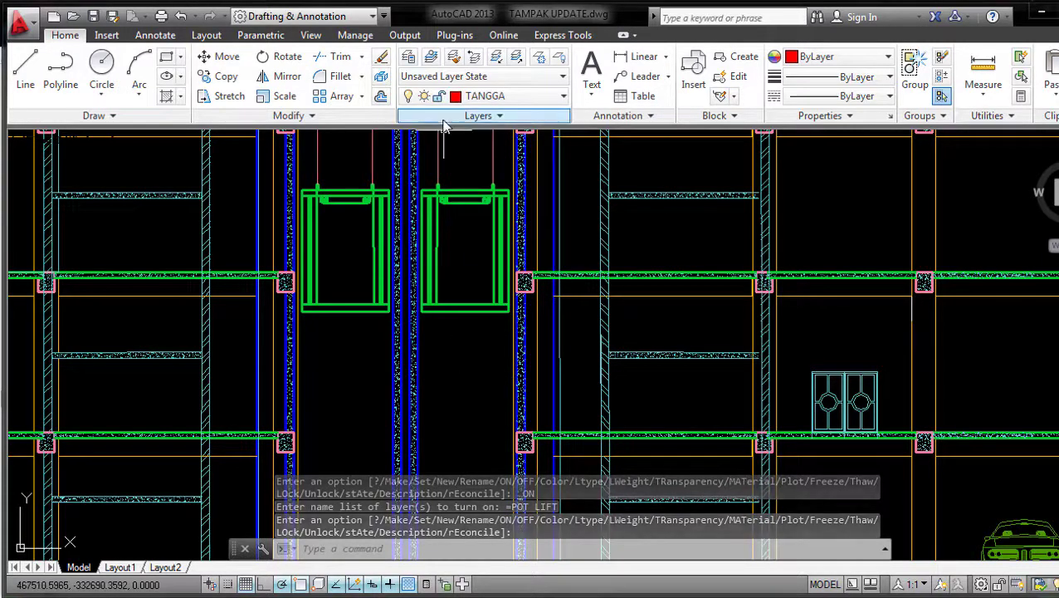
click(476, 97)
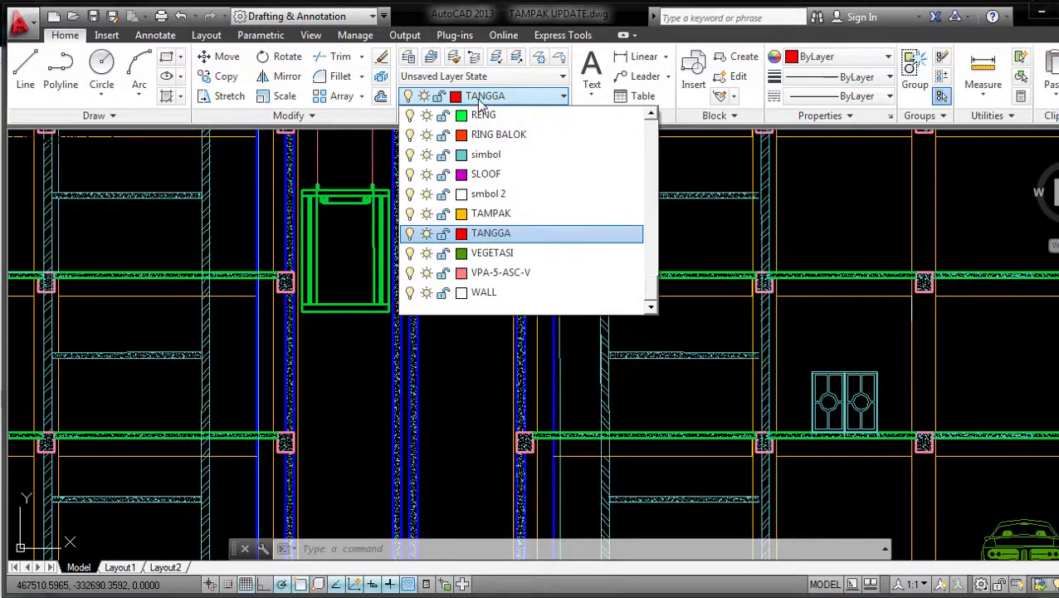
Zoom out, then back in on the facade's lower floors and parked cars.
scroll(669, 305, down, 4)
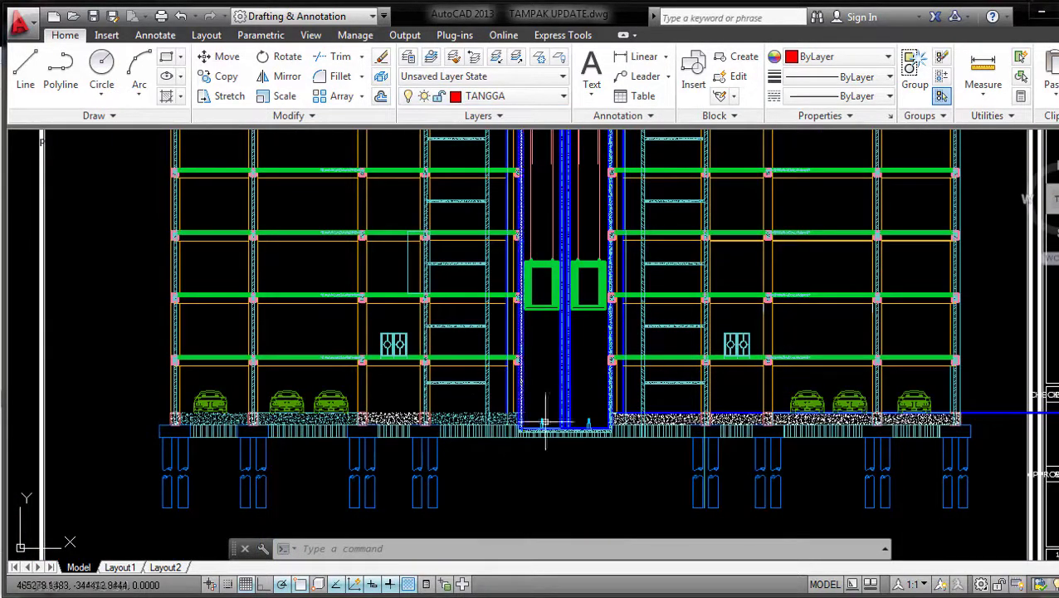
scroll(660, 423, up, 5)
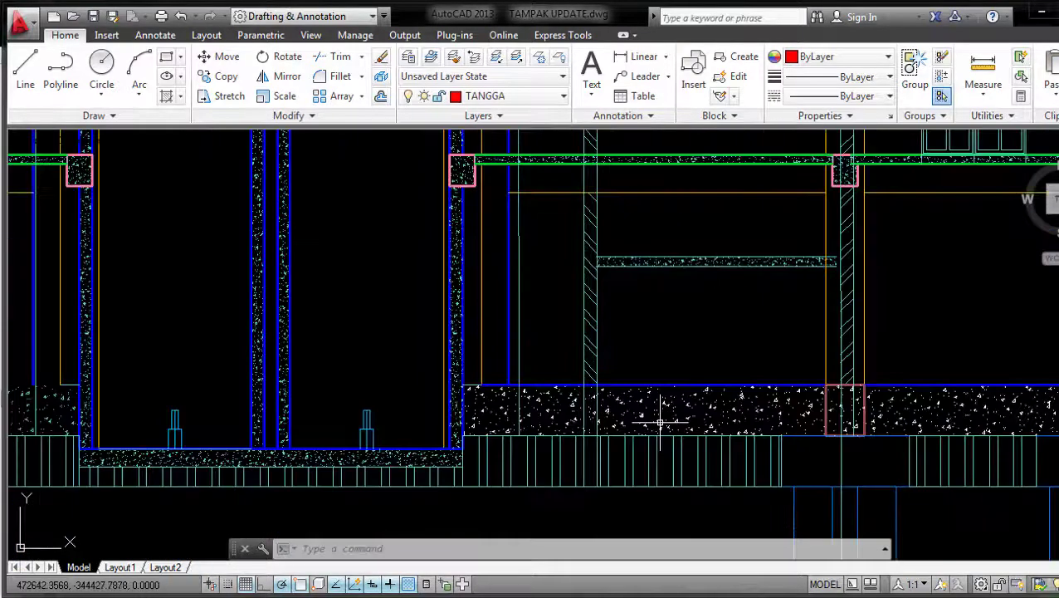
scroll(503, 346, down, 2)
scroll(498, 374, down, 2)
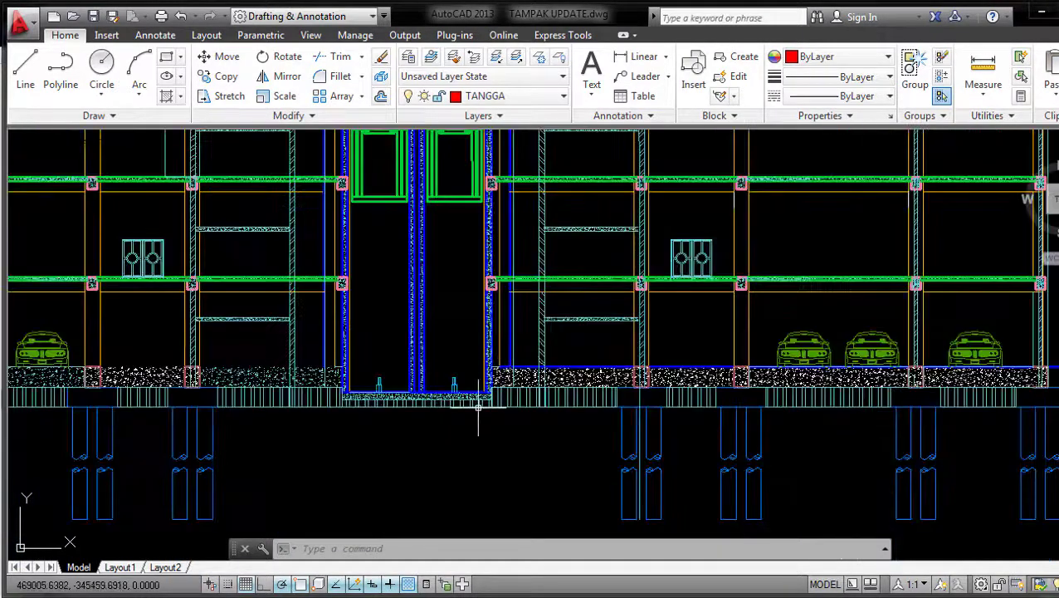
scroll(819, 321, down, 3)
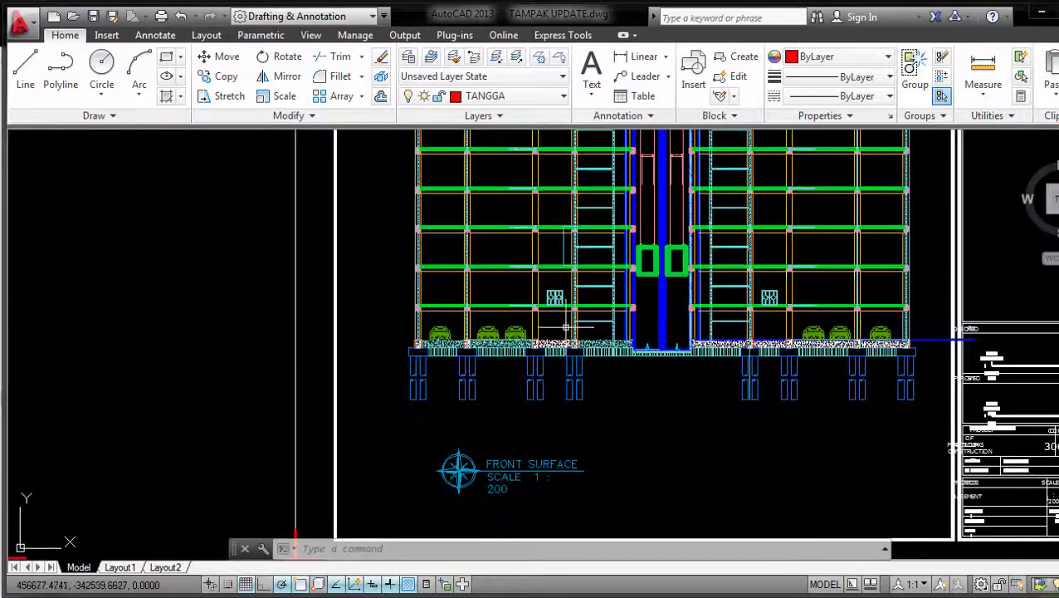
scroll(237, 241, up, 2)
scroll(267, 266, up, 2)
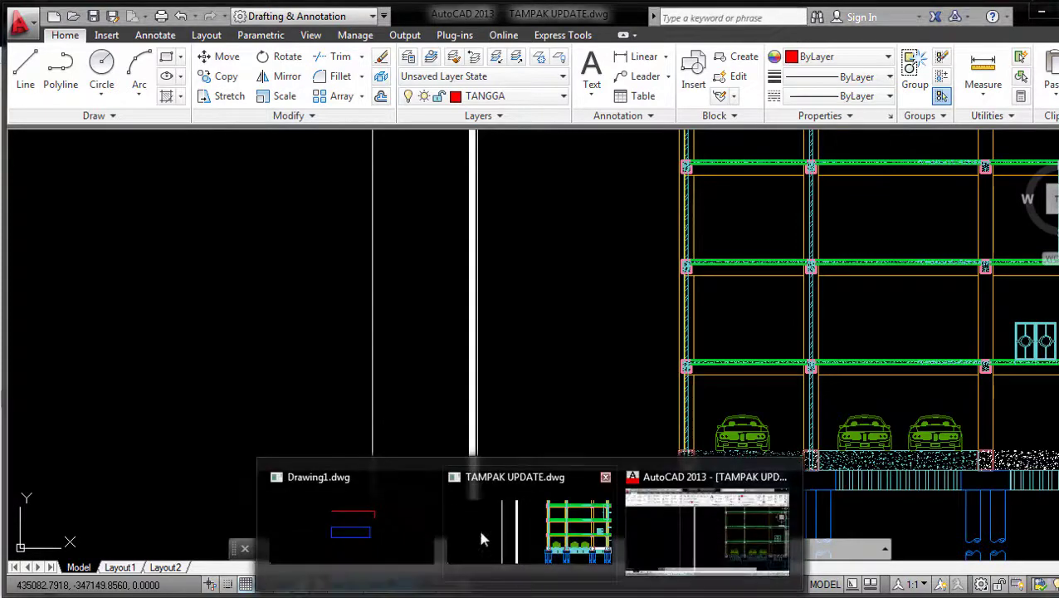
Bring Drawing1.dwg to the front and start a new line with the L alias.
click(384, 517)
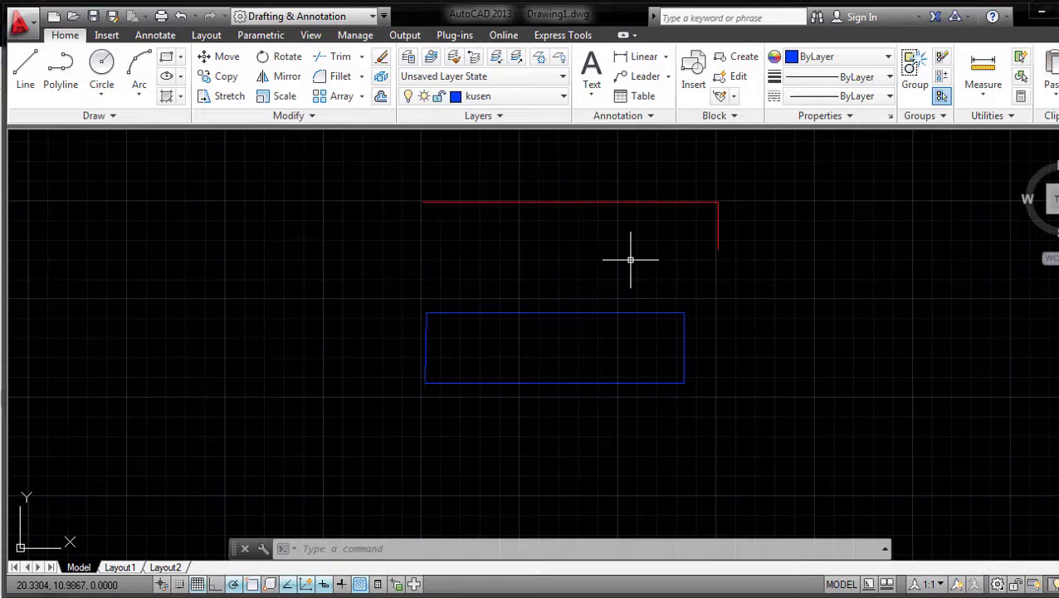
text(l)
key(Return)
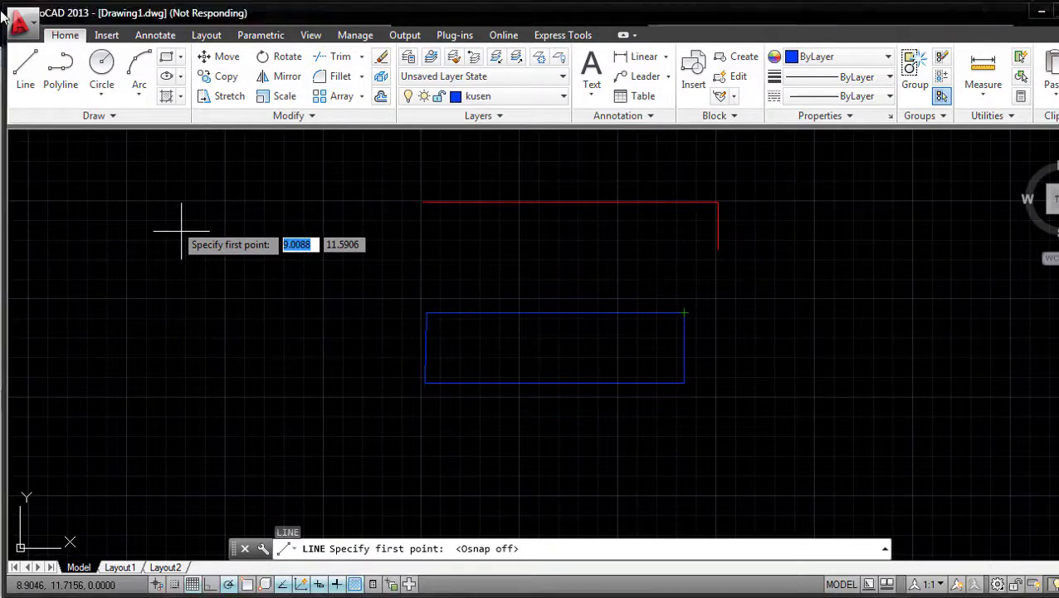
Set Osnap on, Grid off and Ortho off, then restart the Line command.
click(25, 70)
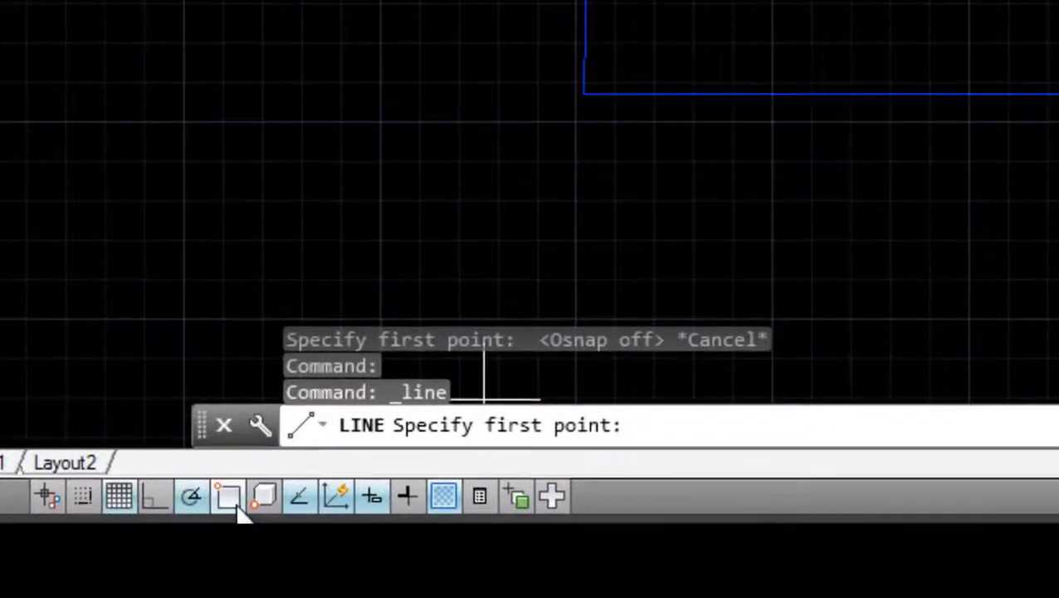
click(234, 502)
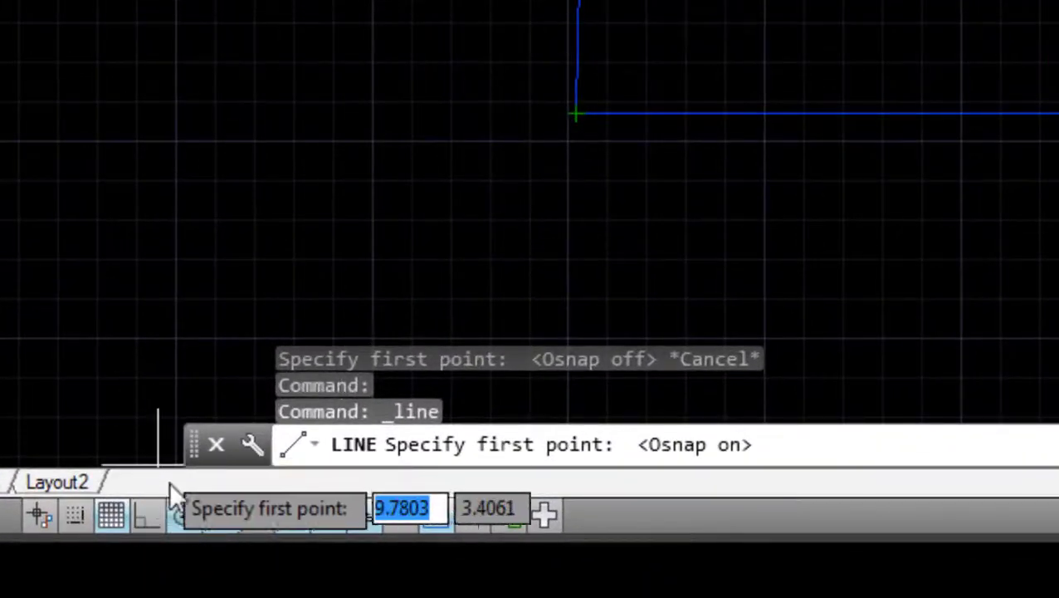
click(109, 521)
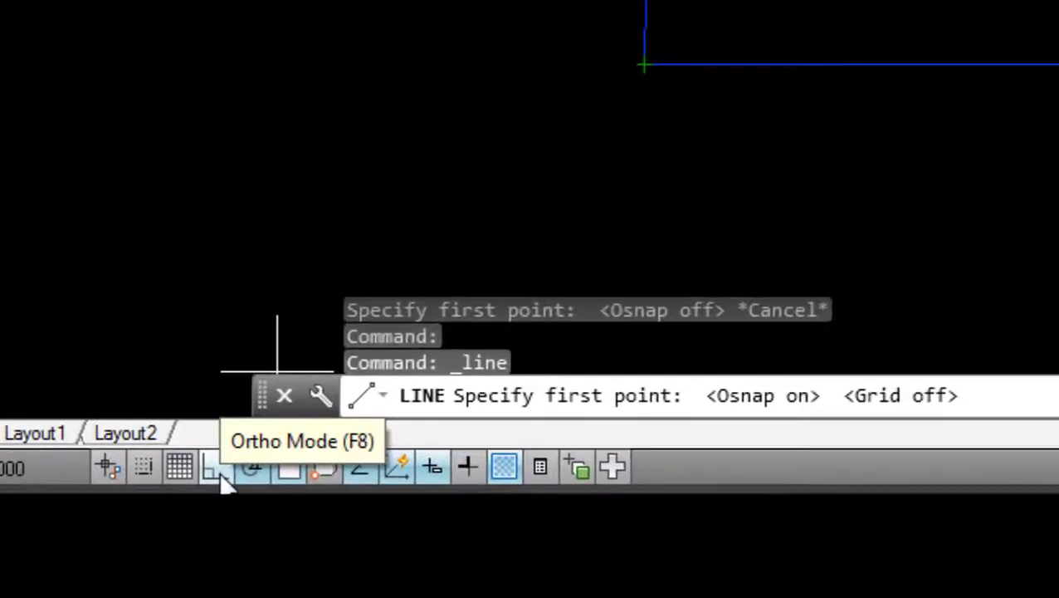
click(221, 479)
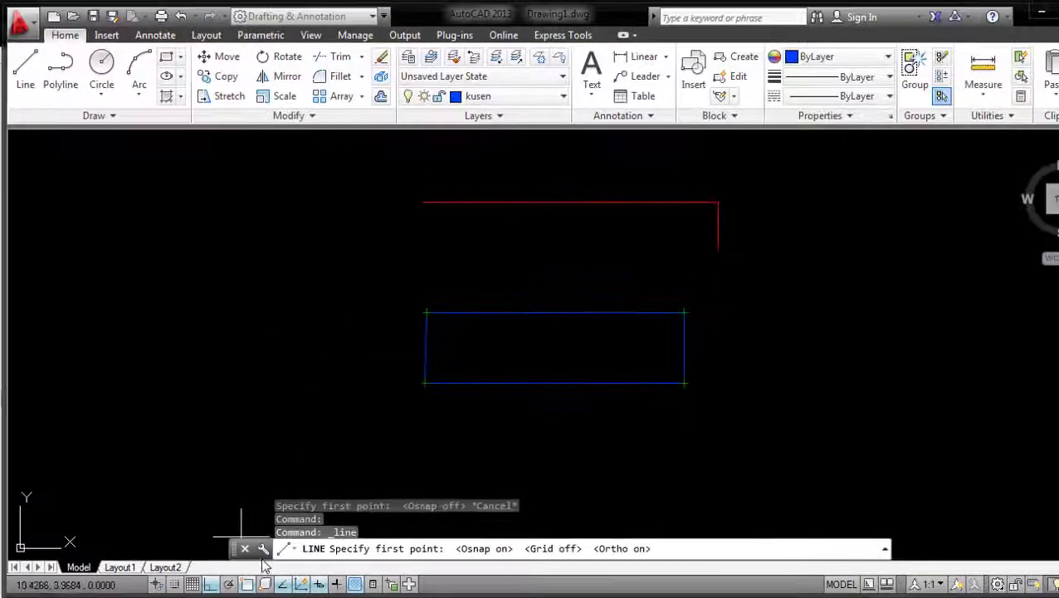
click(248, 584)
click(212, 585)
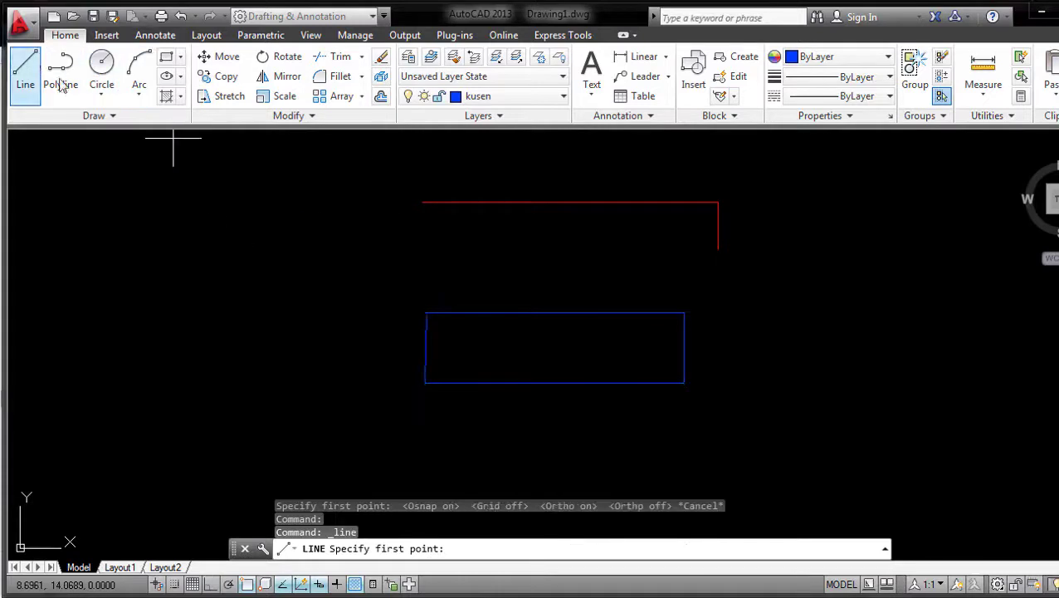
Draw a closed seven-sided blue outline of angled segments left of the rectangle.
click(162, 287)
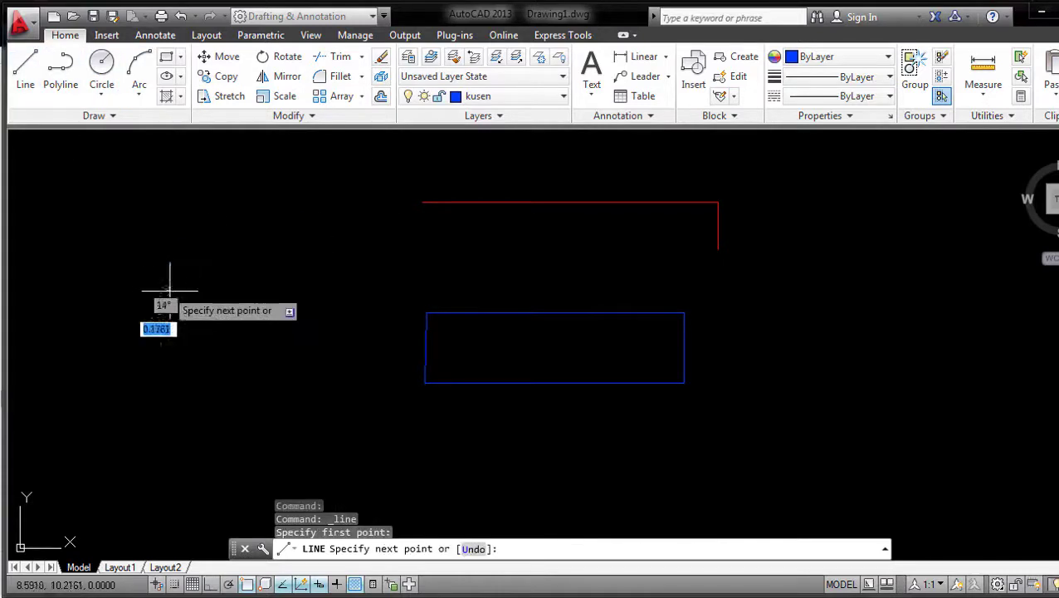
click(334, 243)
click(335, 365)
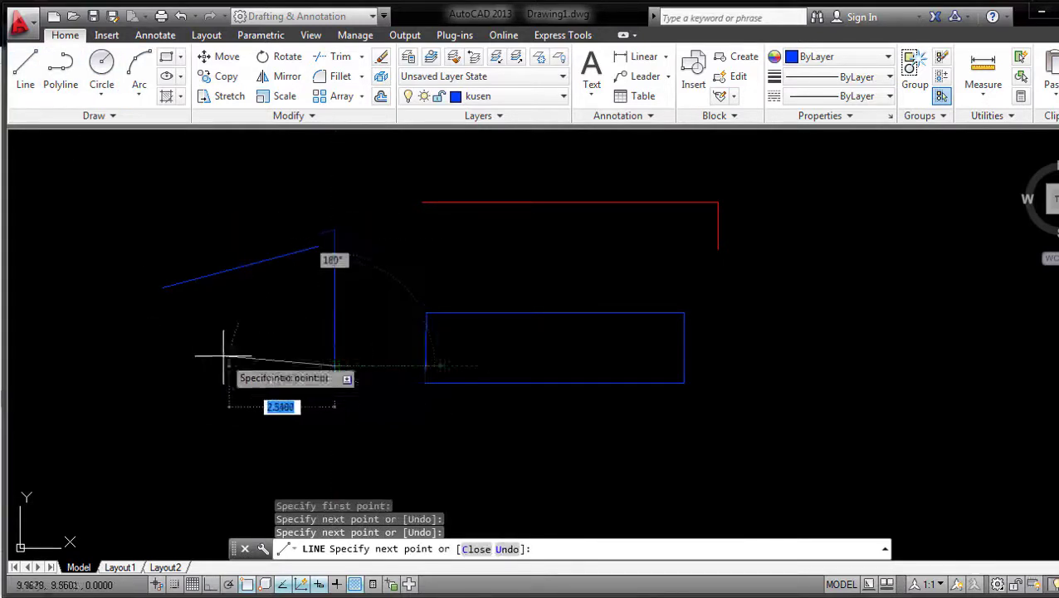
click(173, 318)
click(157, 441)
click(106, 362)
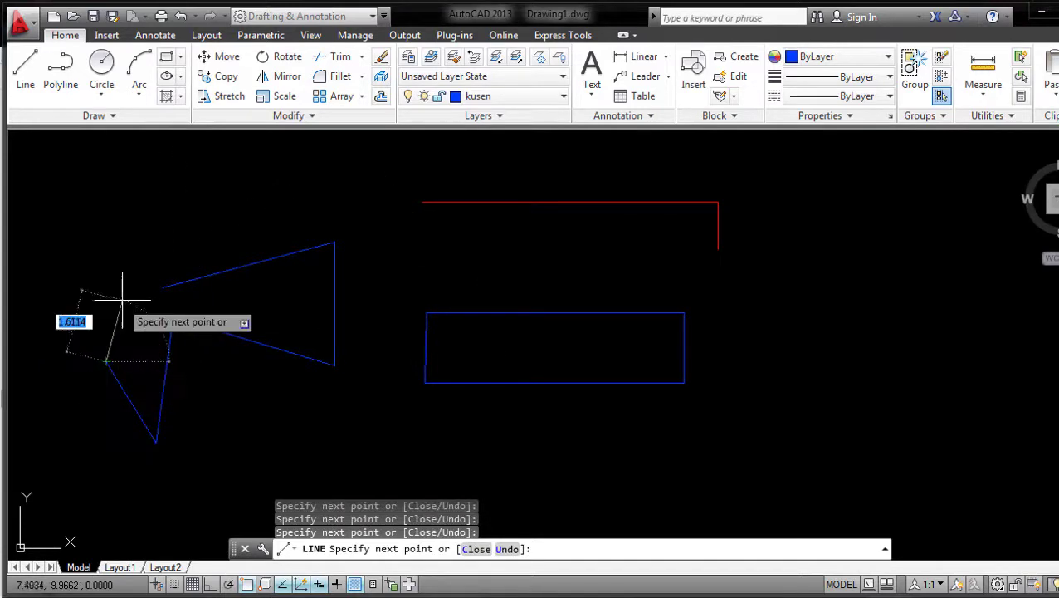
click(140, 302)
click(162, 288)
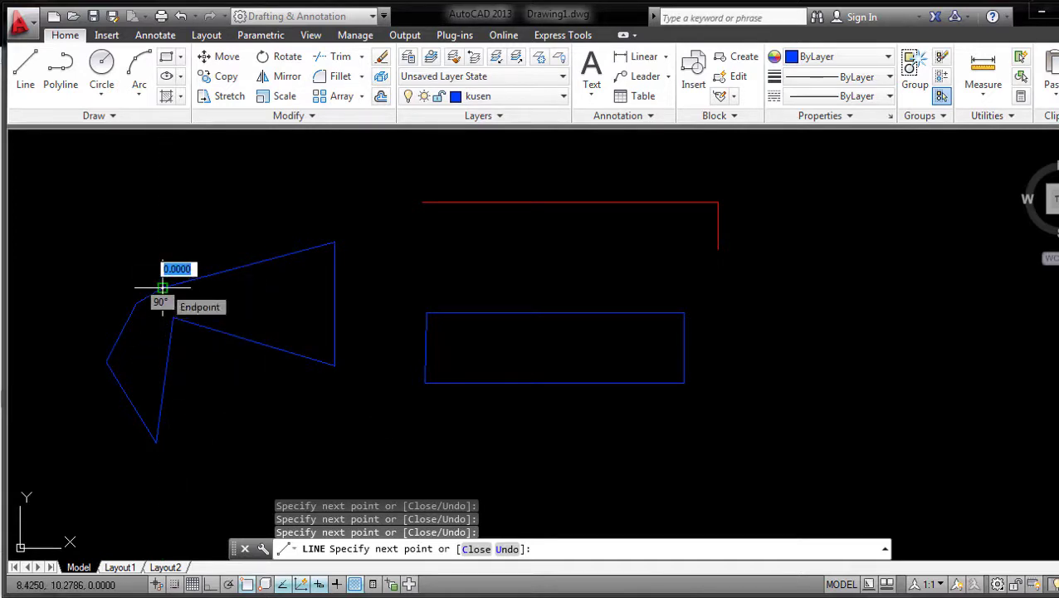
key(Return)
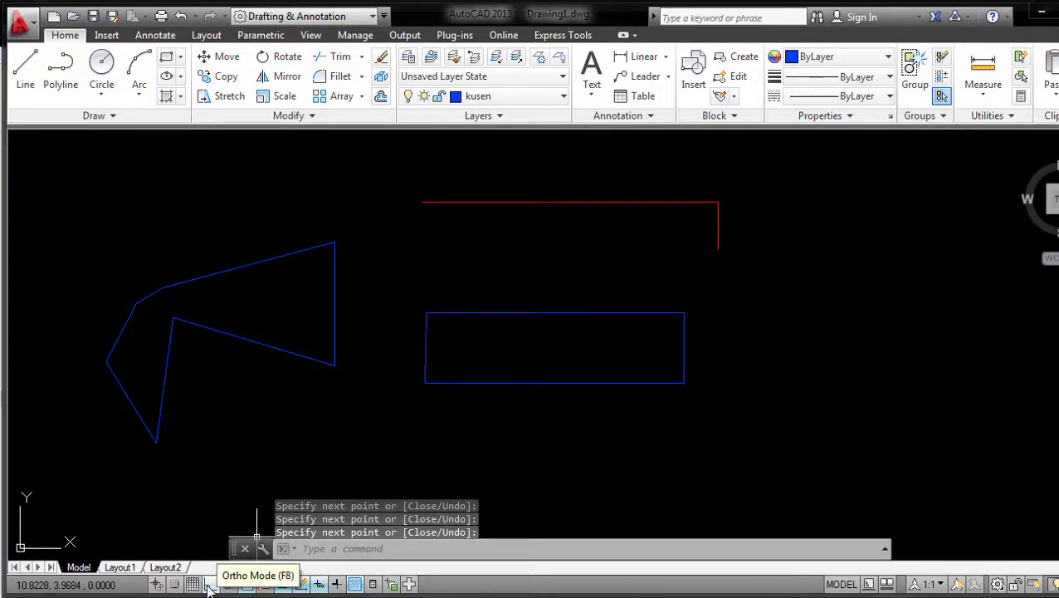
Turn Ortho on and draw a square of right-angled segments beside the rectangle.
click(209, 585)
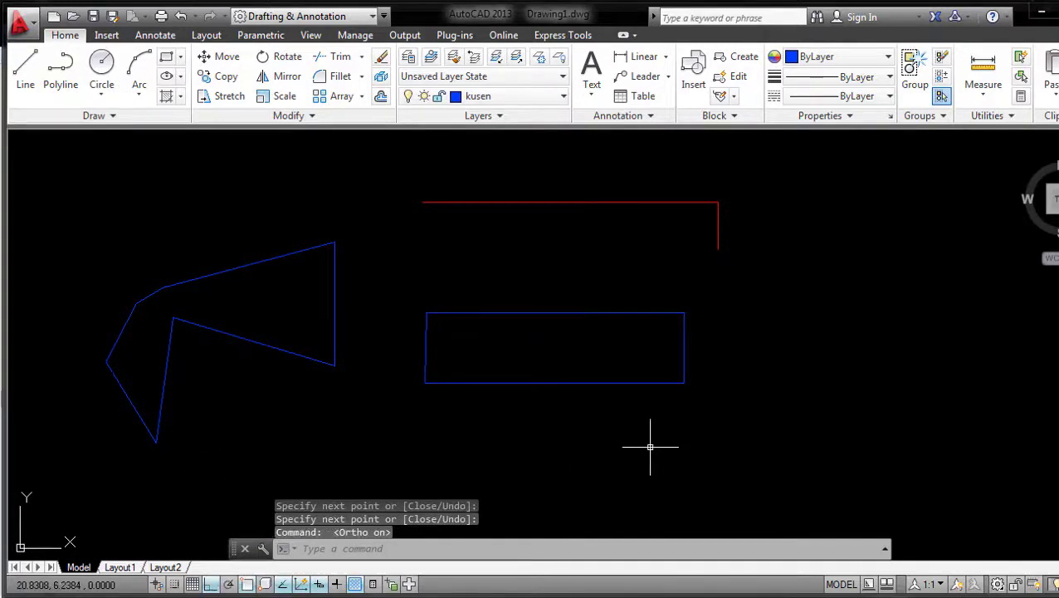
text(l)
key(Return)
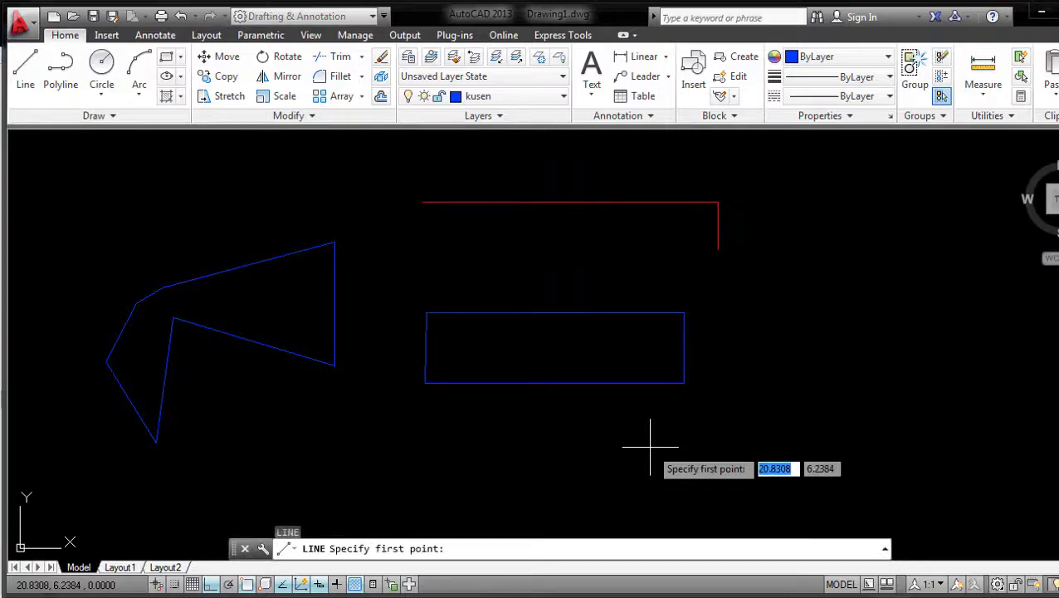
click(793, 396)
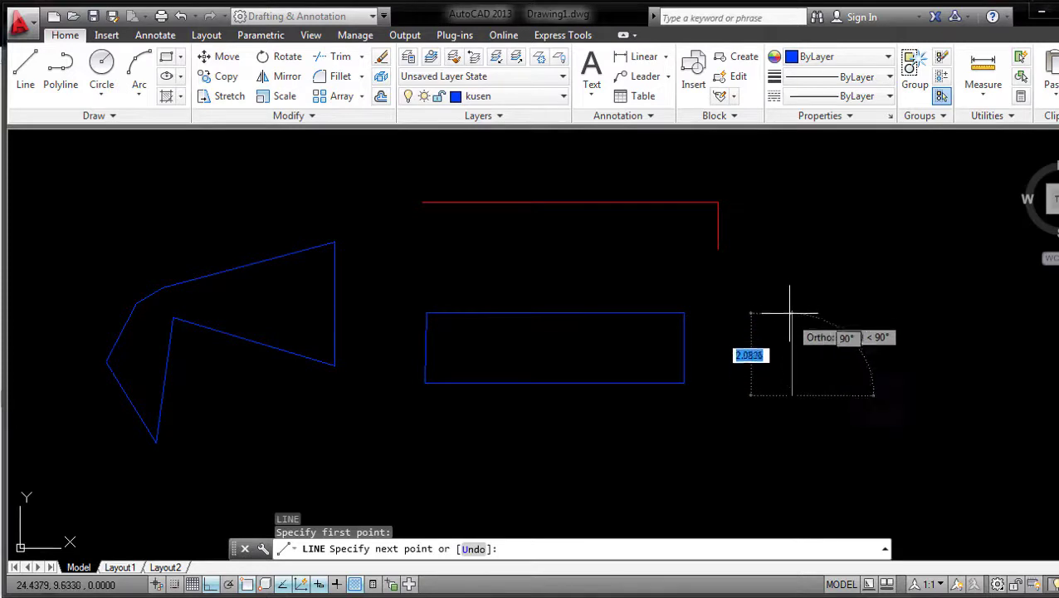
click(764, 302)
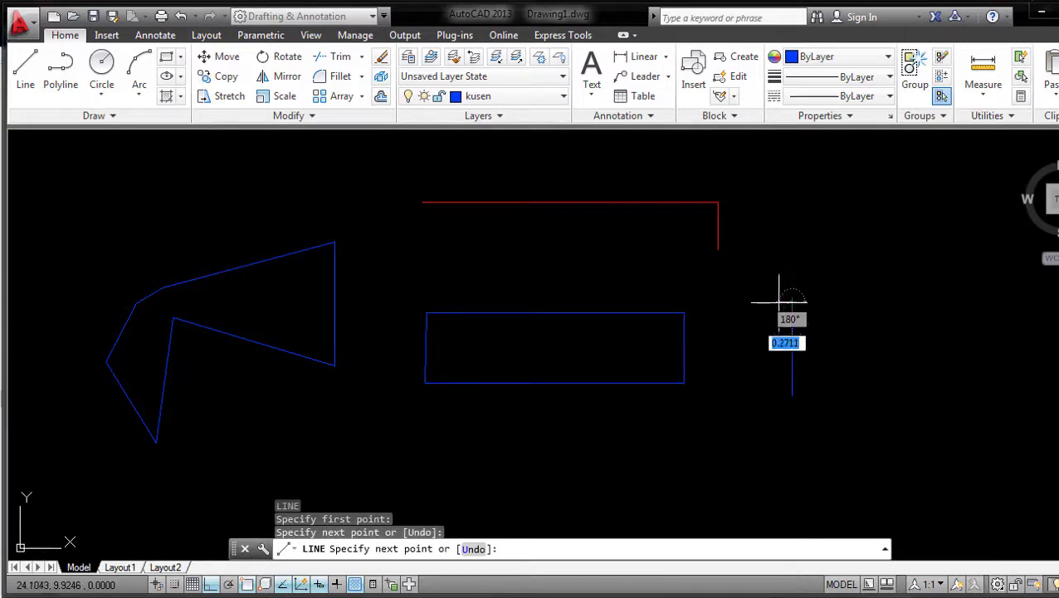
click(695, 294)
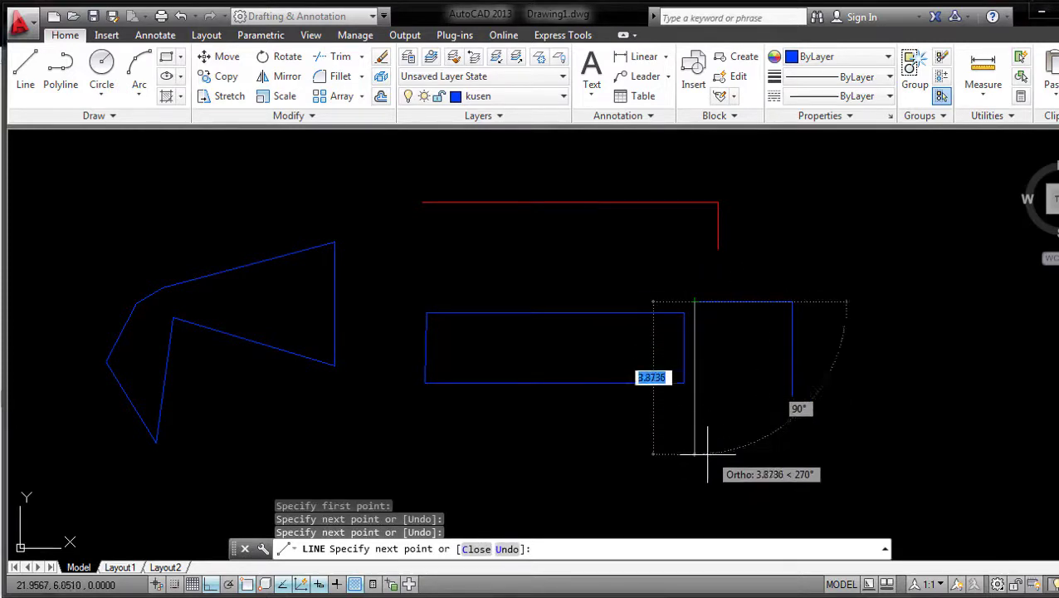
click(708, 401)
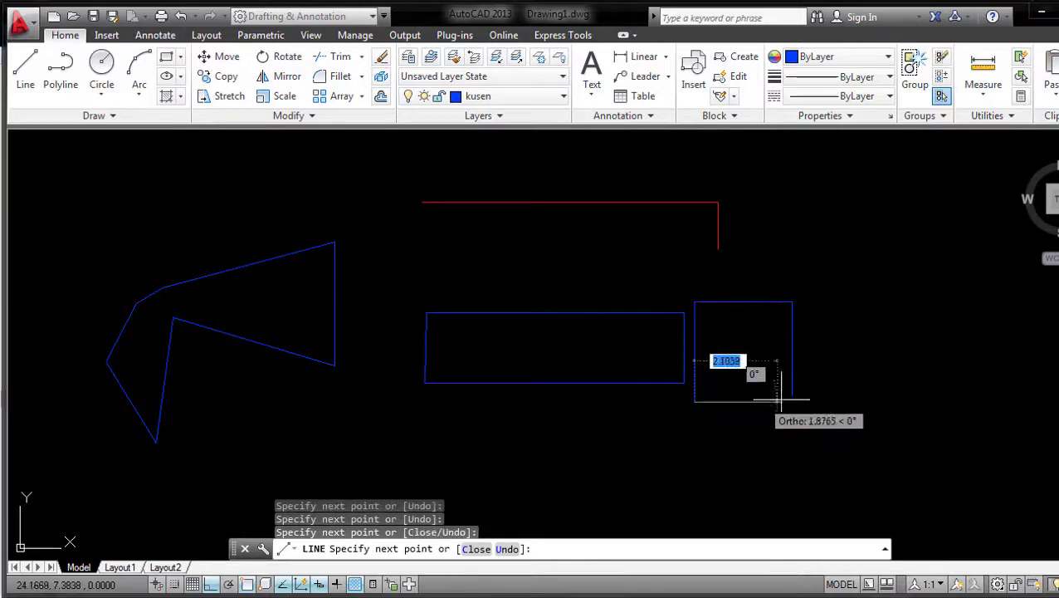
Continue the line into a wider box below, then run left under the rectangle.
click(917, 402)
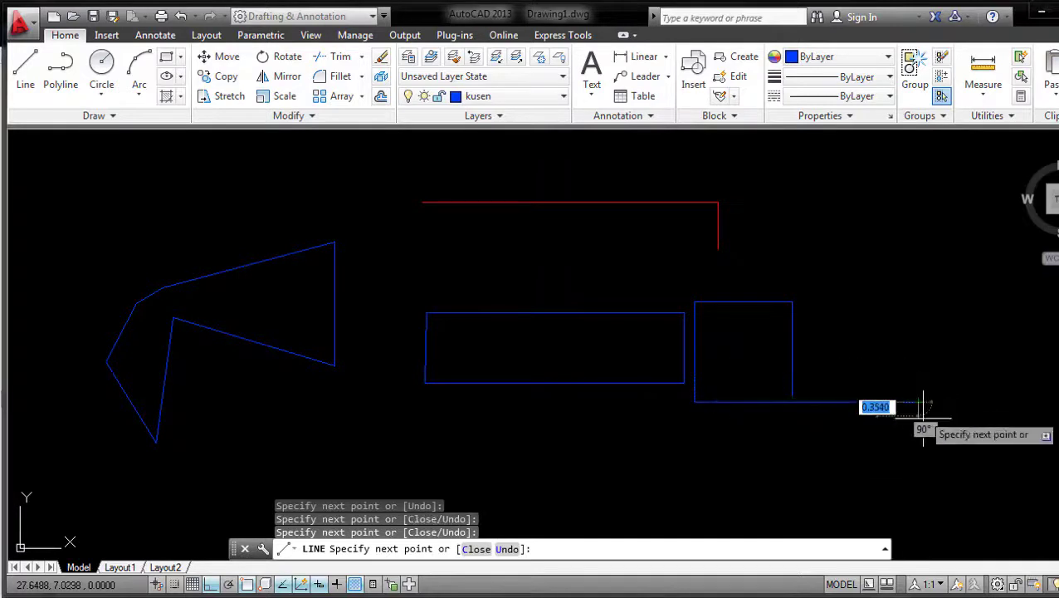
click(877, 489)
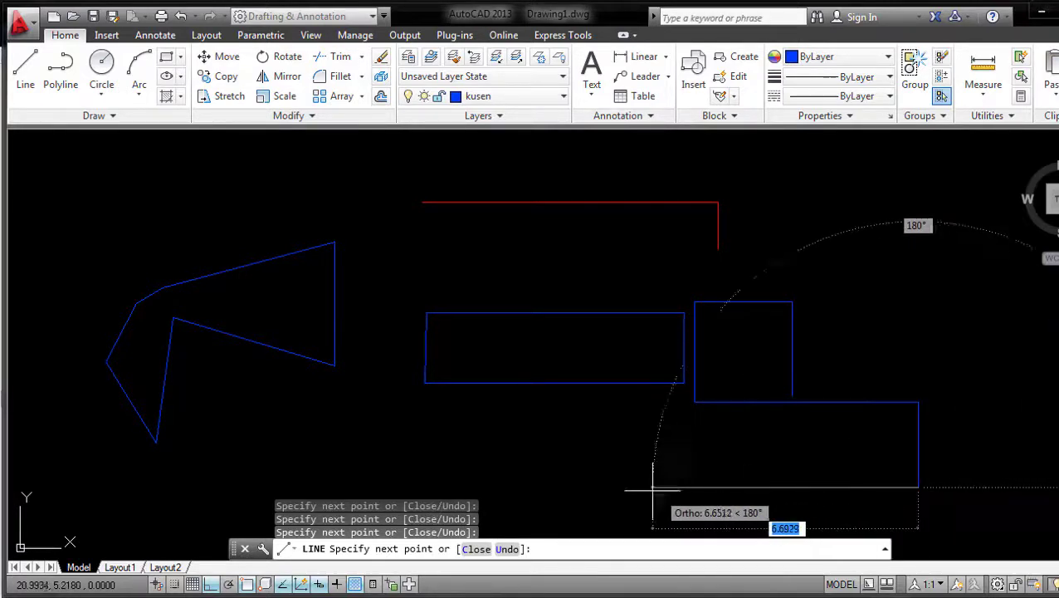
click(609, 488)
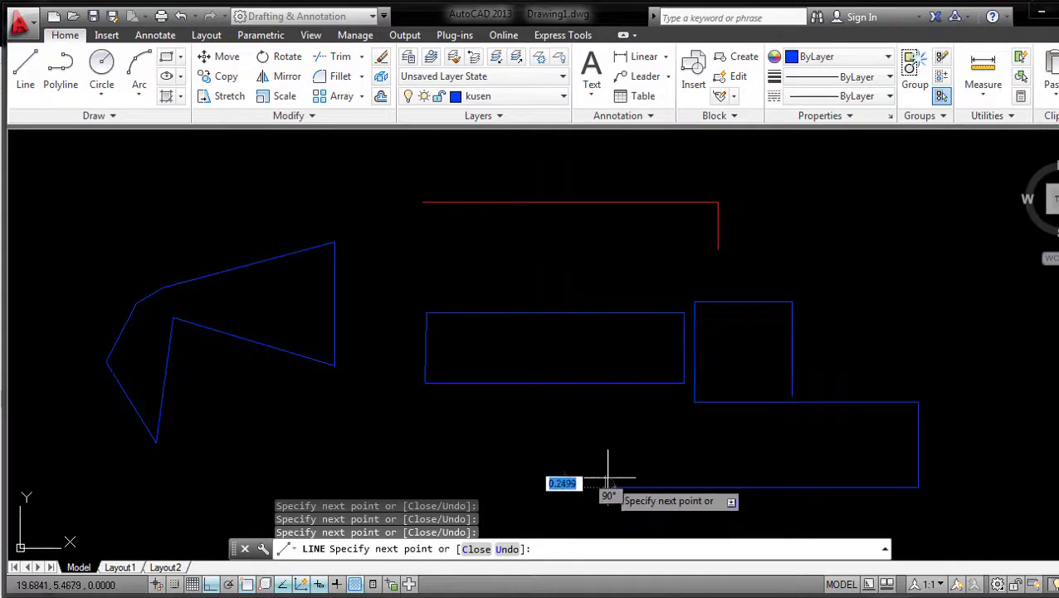
click(605, 400)
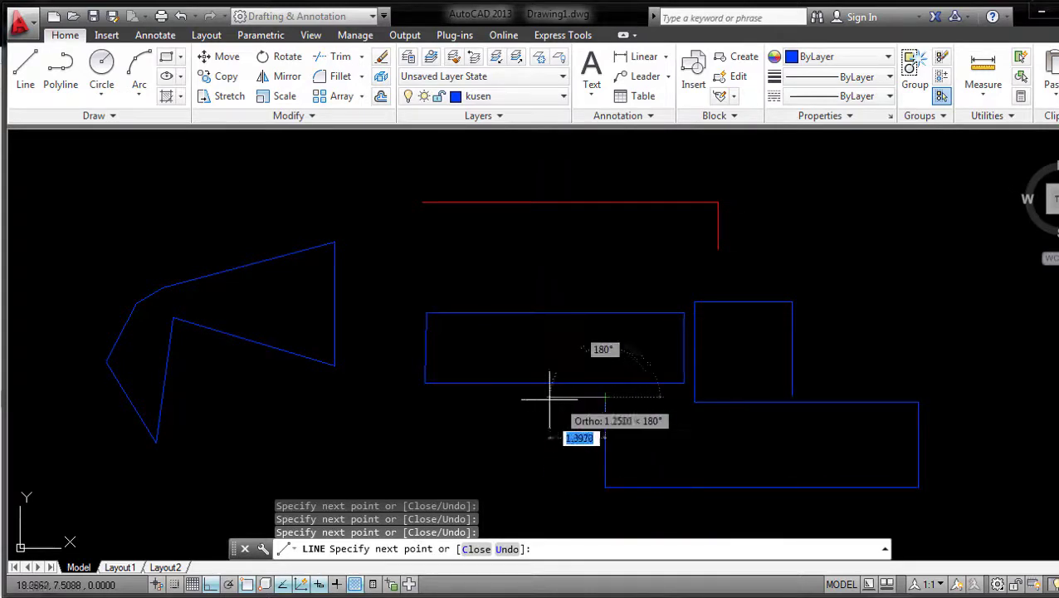
click(475, 415)
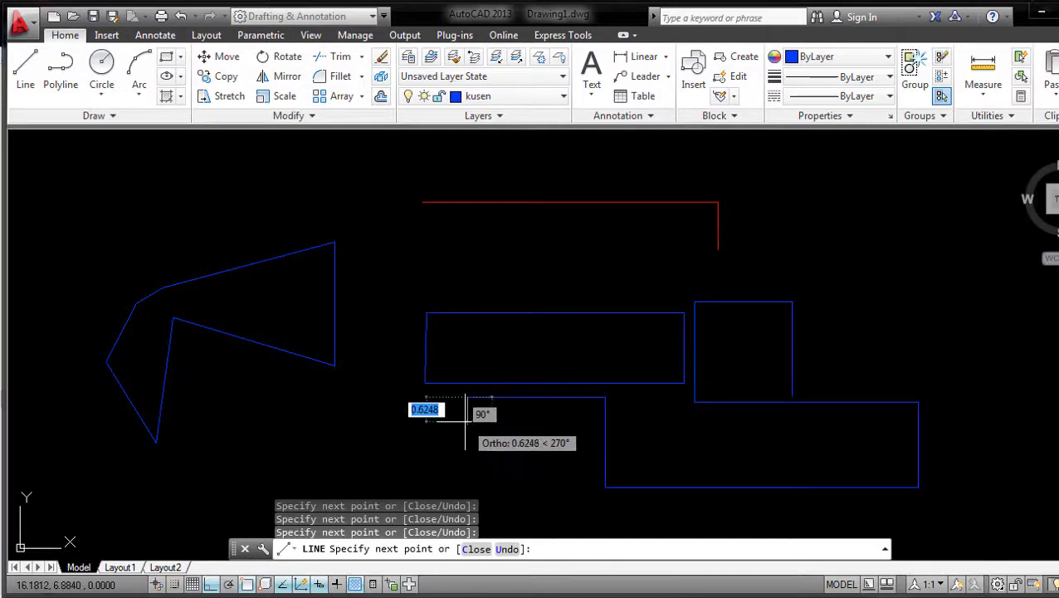
click(468, 421)
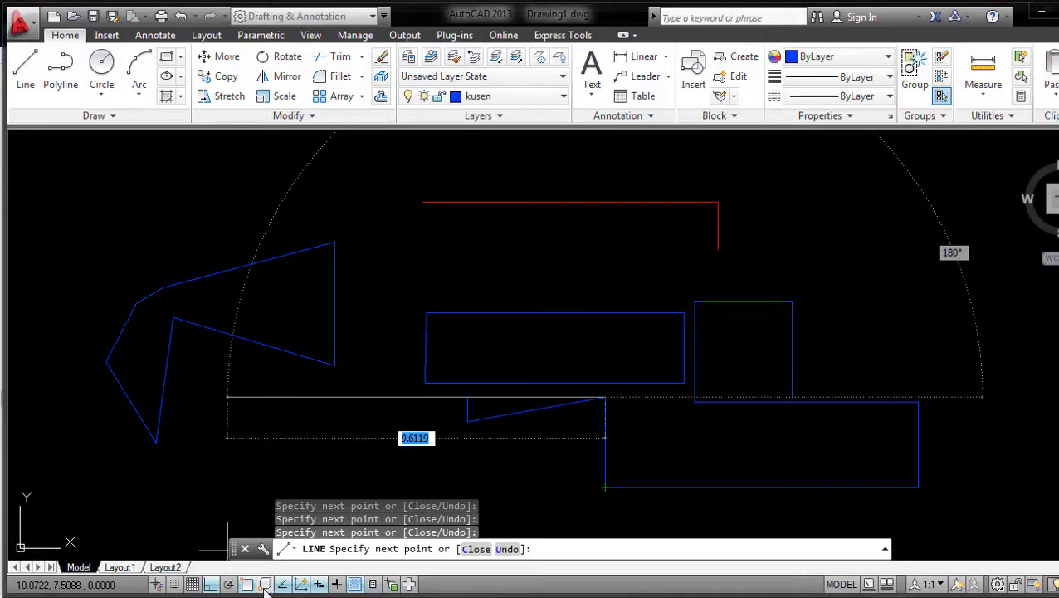
Add a long leftward horizontal segment beneath the blue rectangle.
click(349, 397)
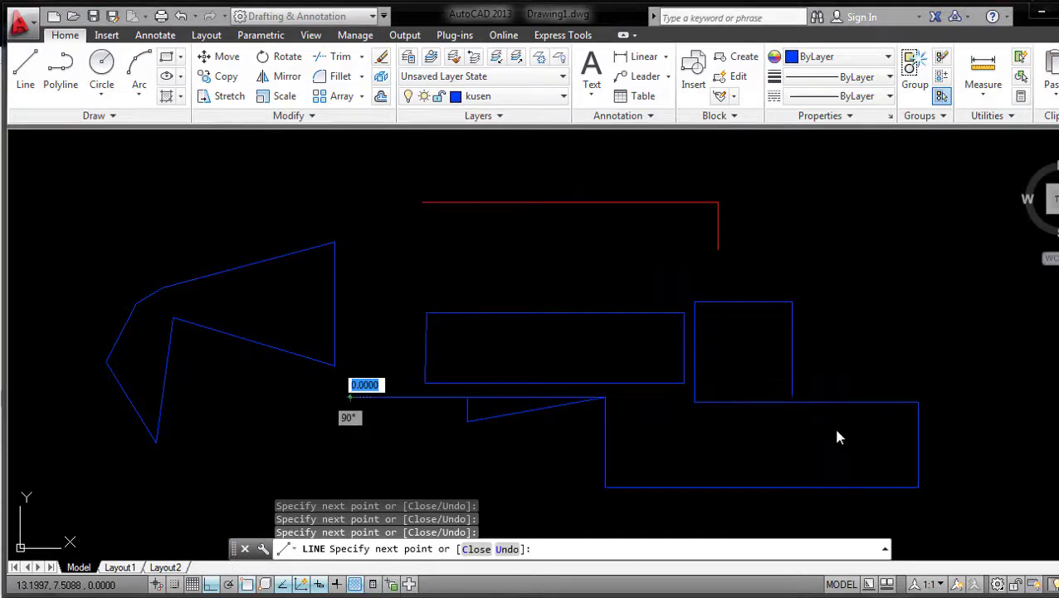